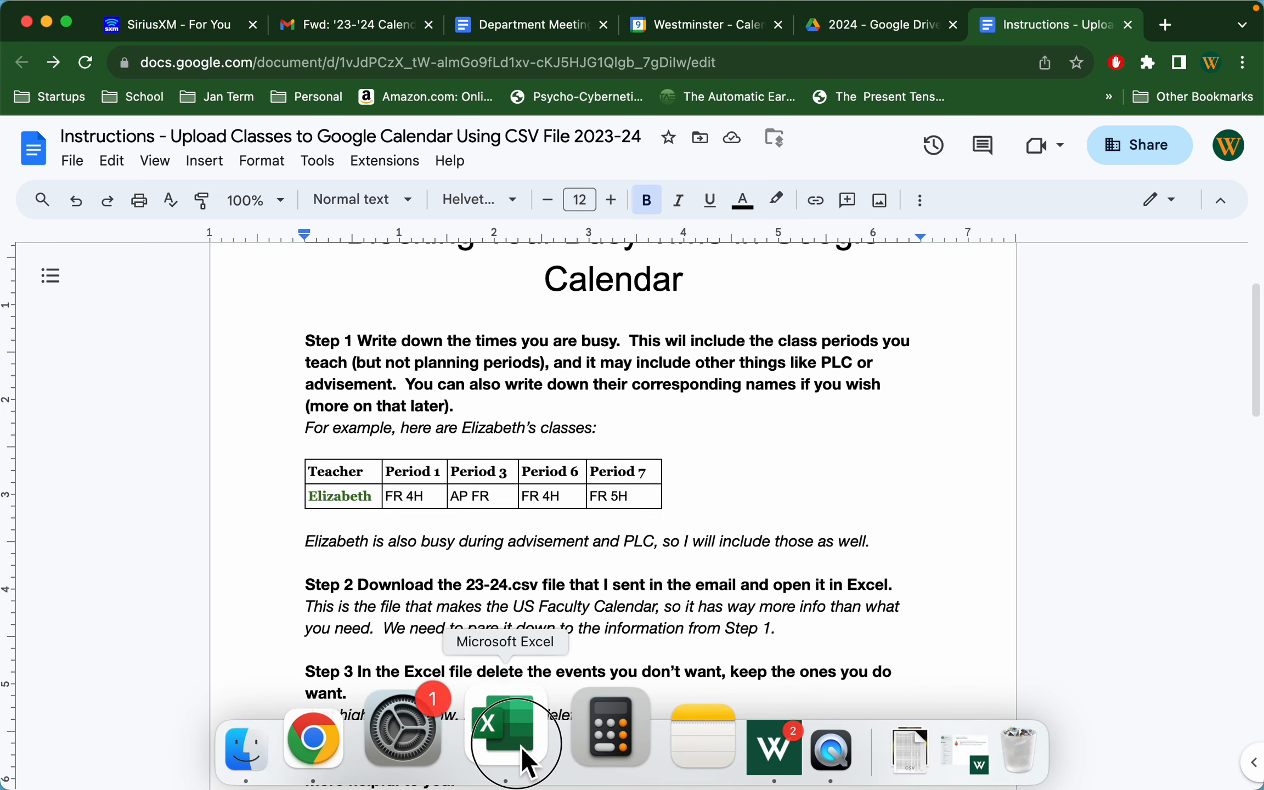
# - Switch to Excel and look through the school-year events listed in the 23-24 sheet
pyautogui.click(521, 748)
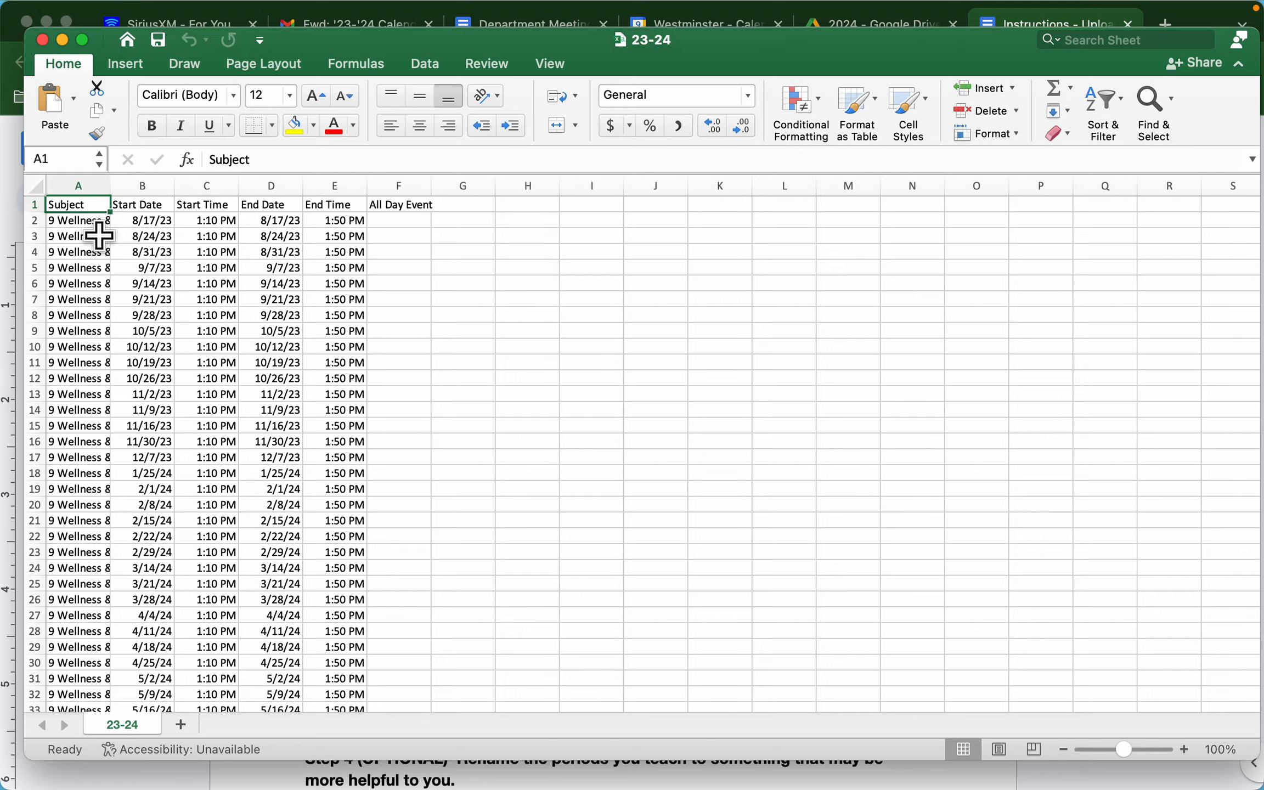
pyautogui.scroll(-20, 74, 226)
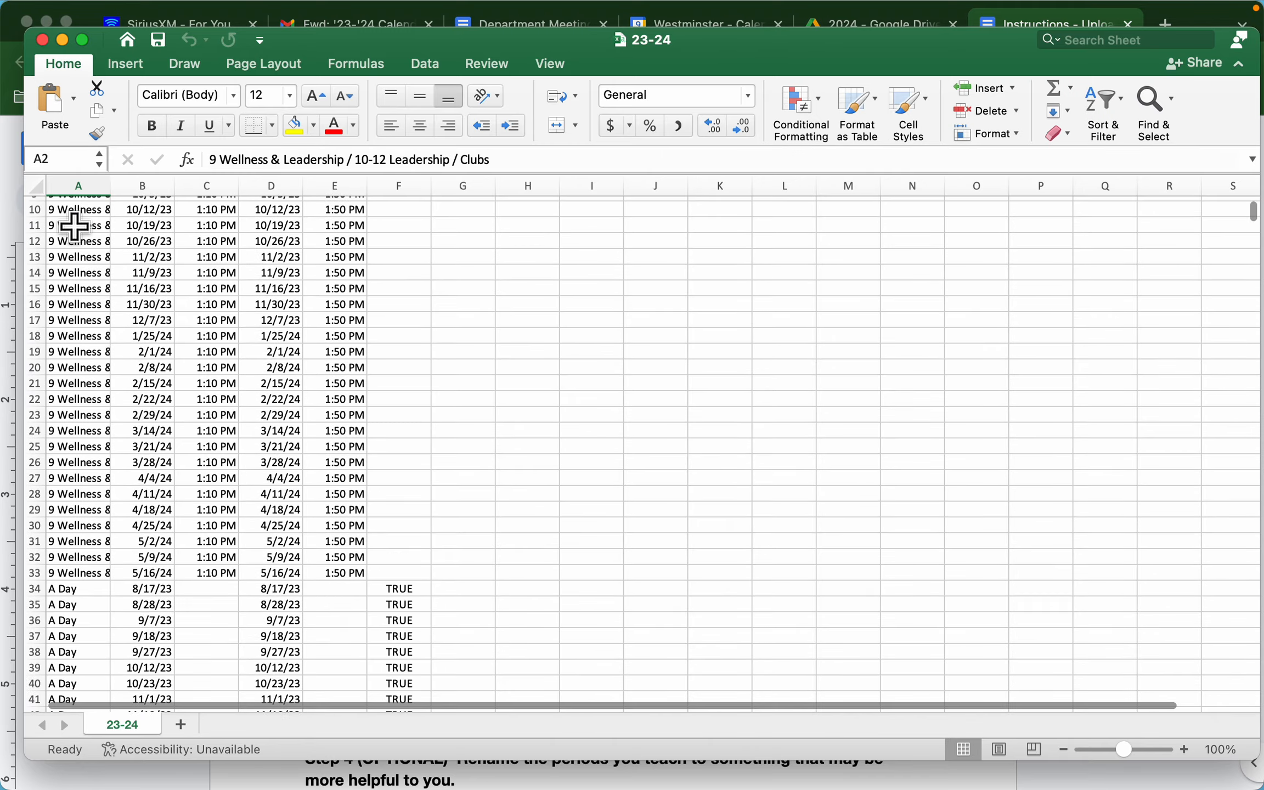
pyautogui.scroll(-20, 74, 226)
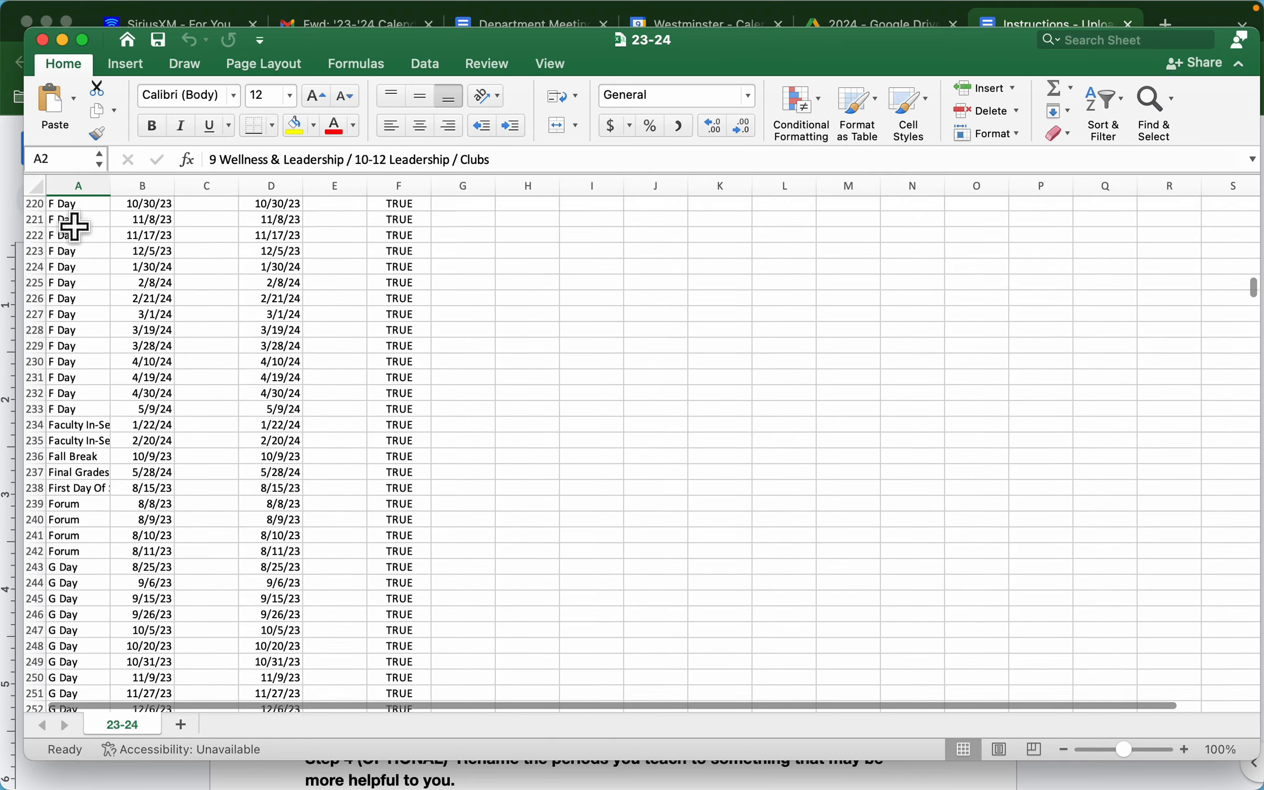
pyautogui.scroll(-20, 74, 226)
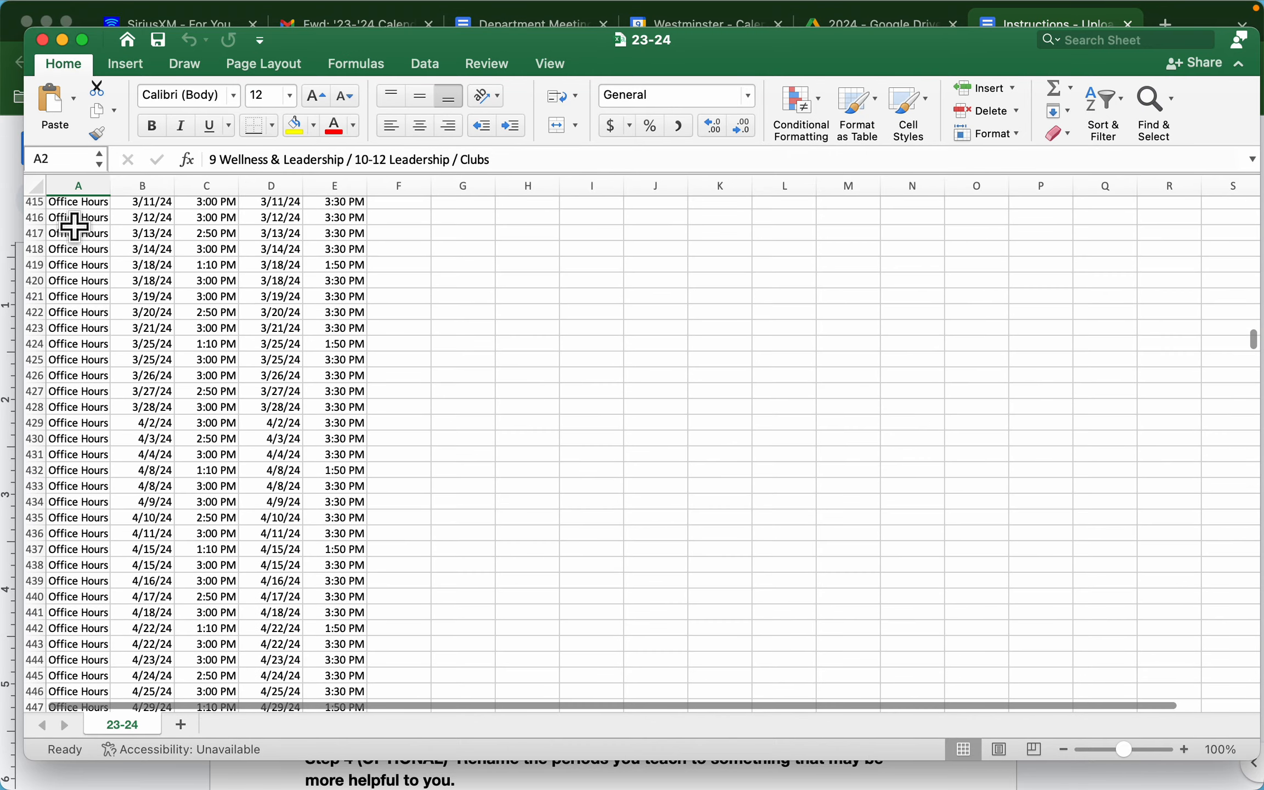
pyautogui.scroll(20, 75, 226)
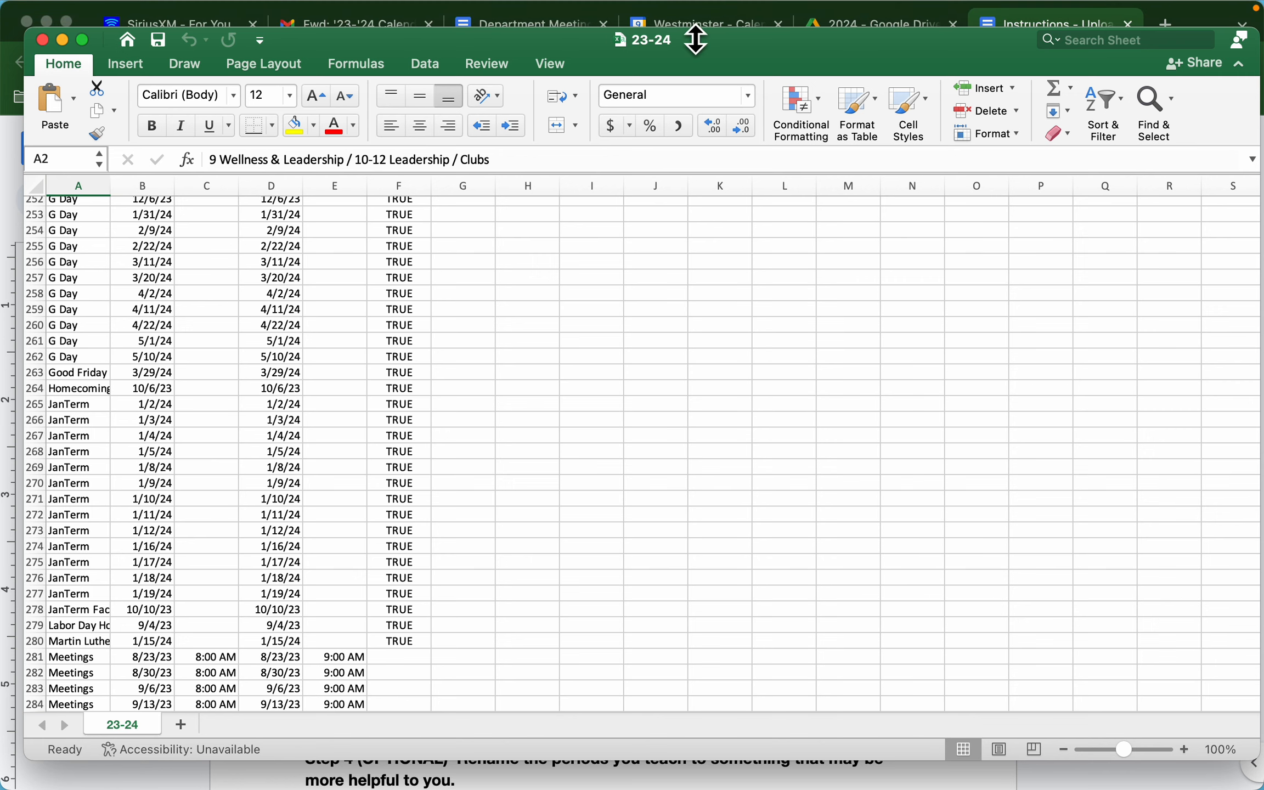
# - Look at the US Faculty Calendar week in Google Calendar and compare it with the events in the Excel sheet
pyautogui.click(692, 25)
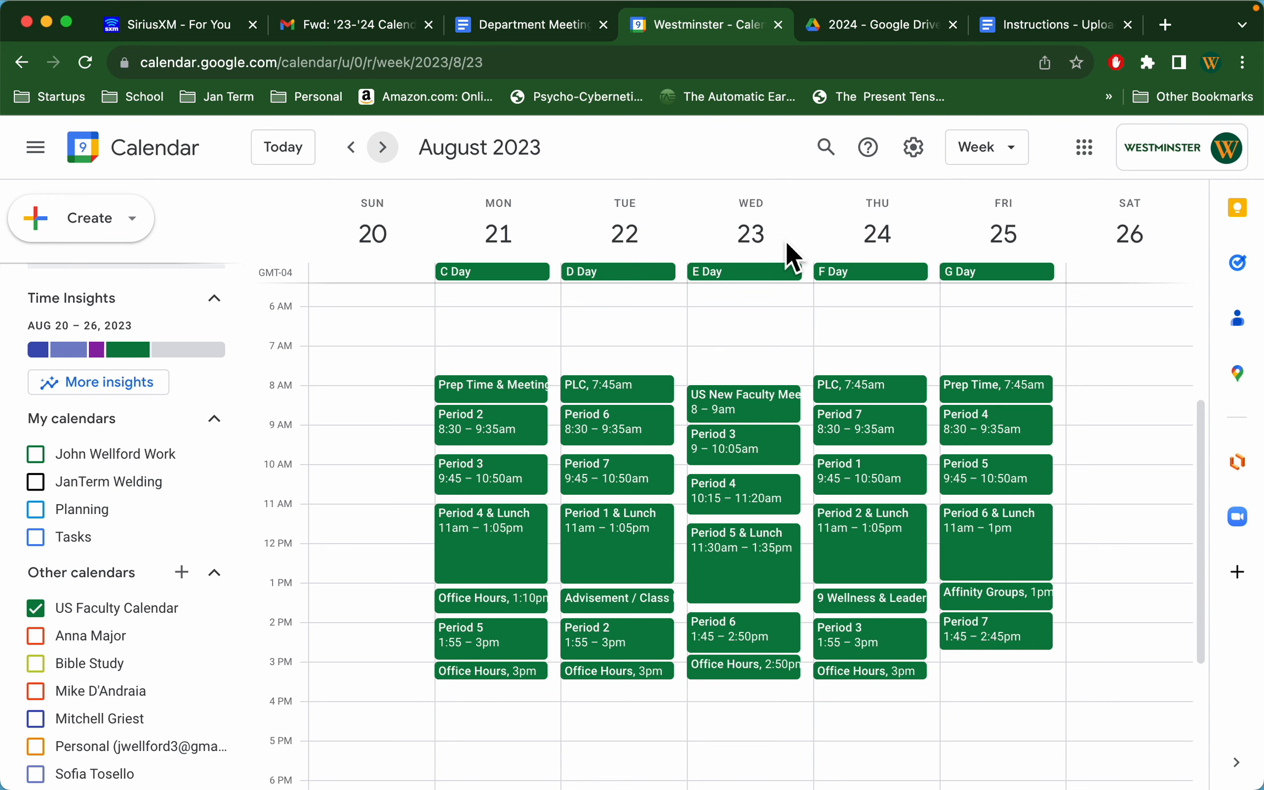
pyautogui.moveTo(548, 777)
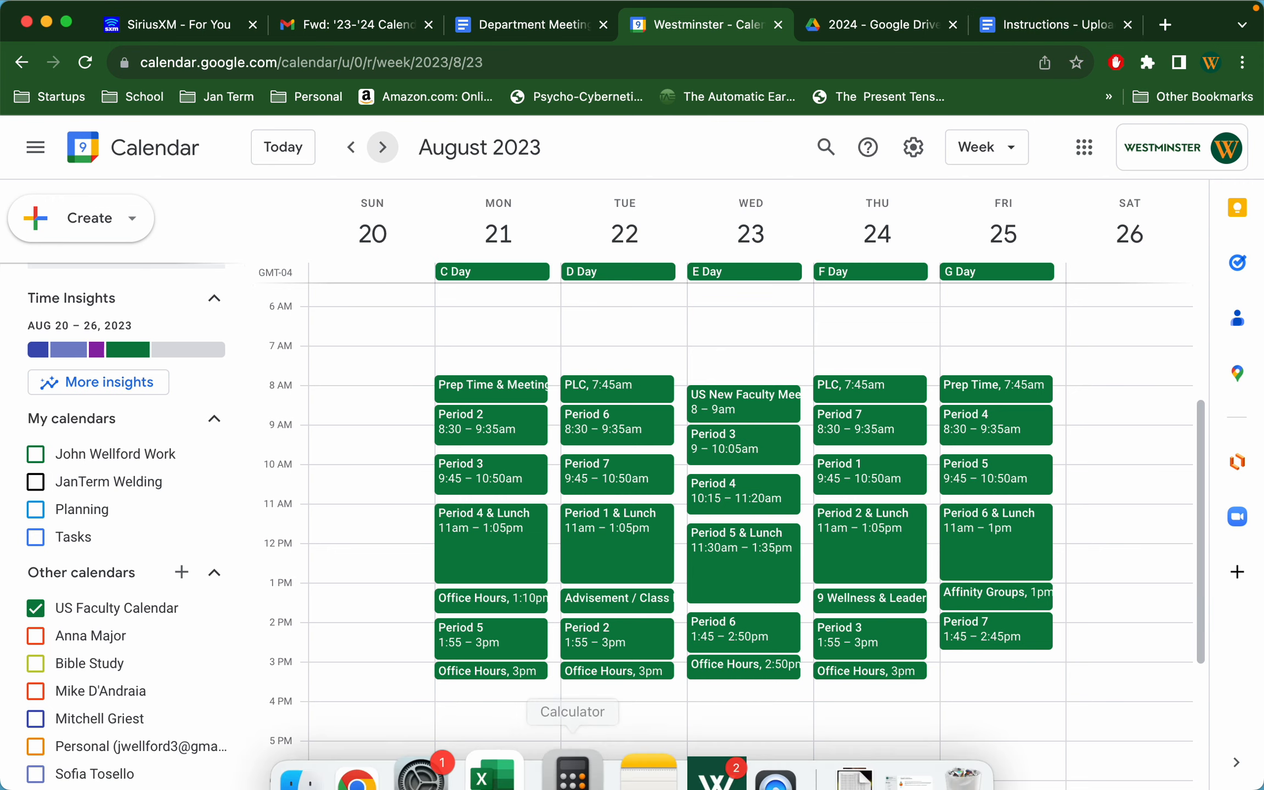
pyautogui.click(518, 741)
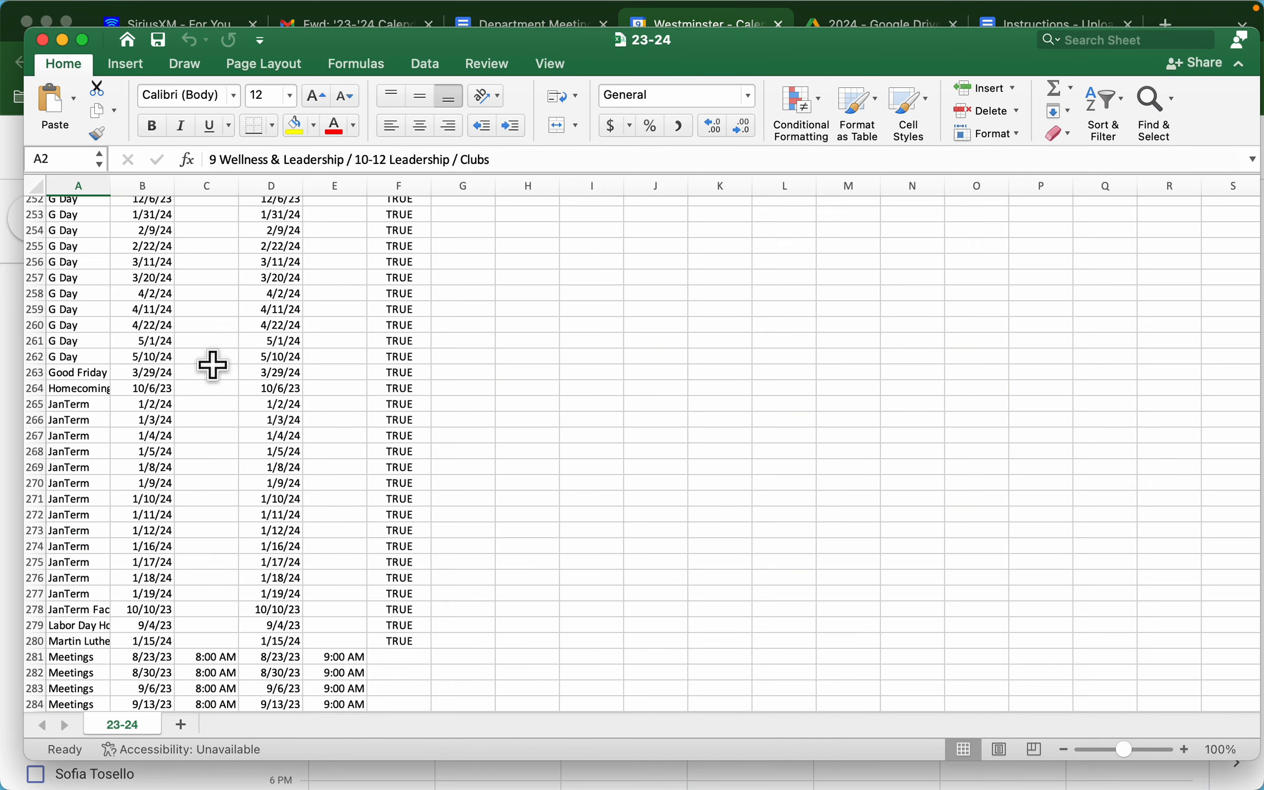
pyautogui.scroll(3, 169, 366)
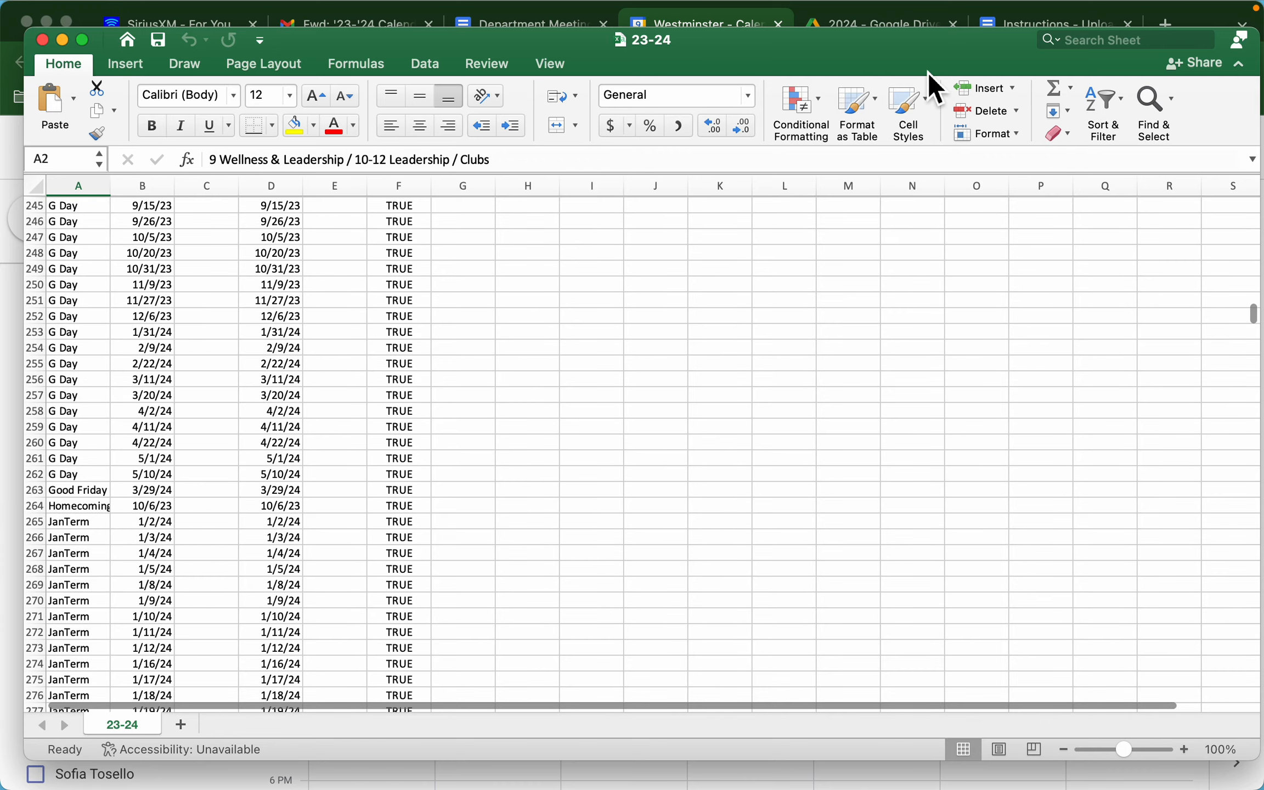
# - Check the teacher's class periods in the Instructions document and return to the Excel sheet
pyautogui.click(1020, 22)
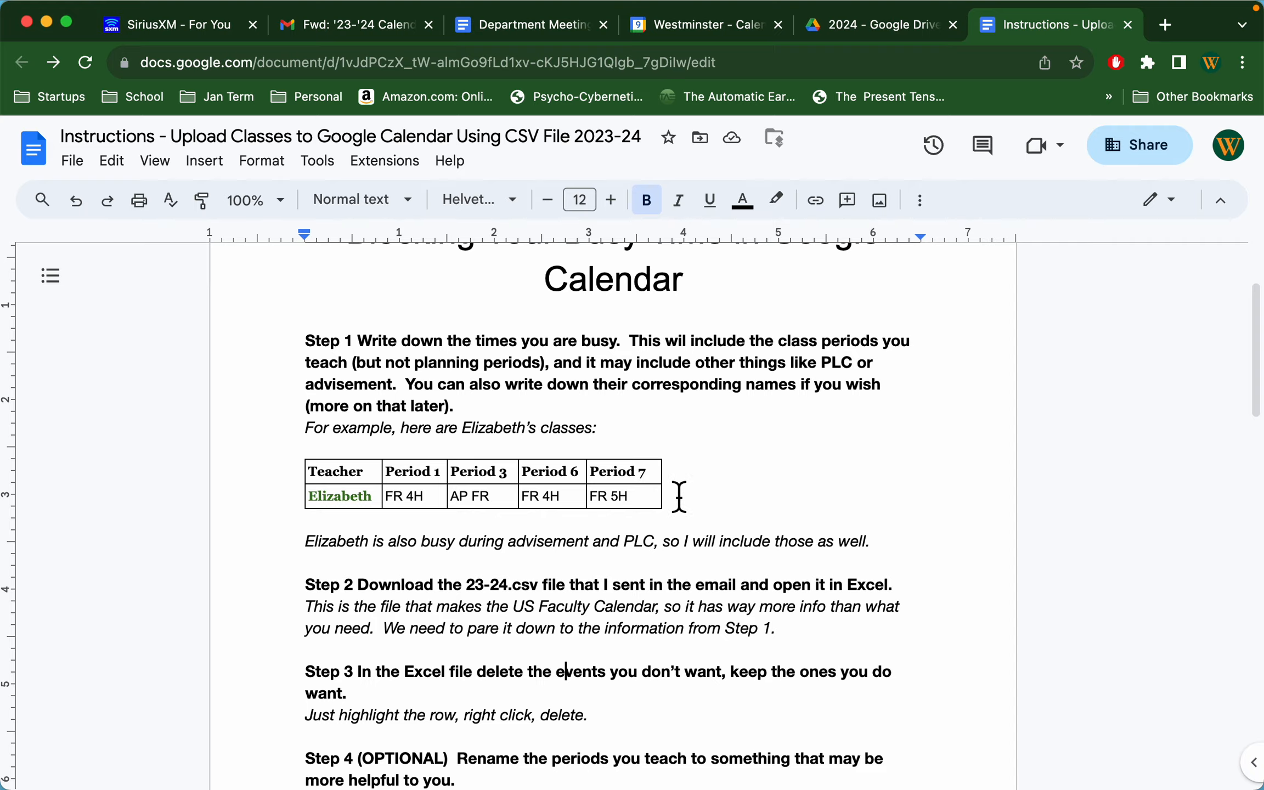
pyautogui.moveTo(603, 780)
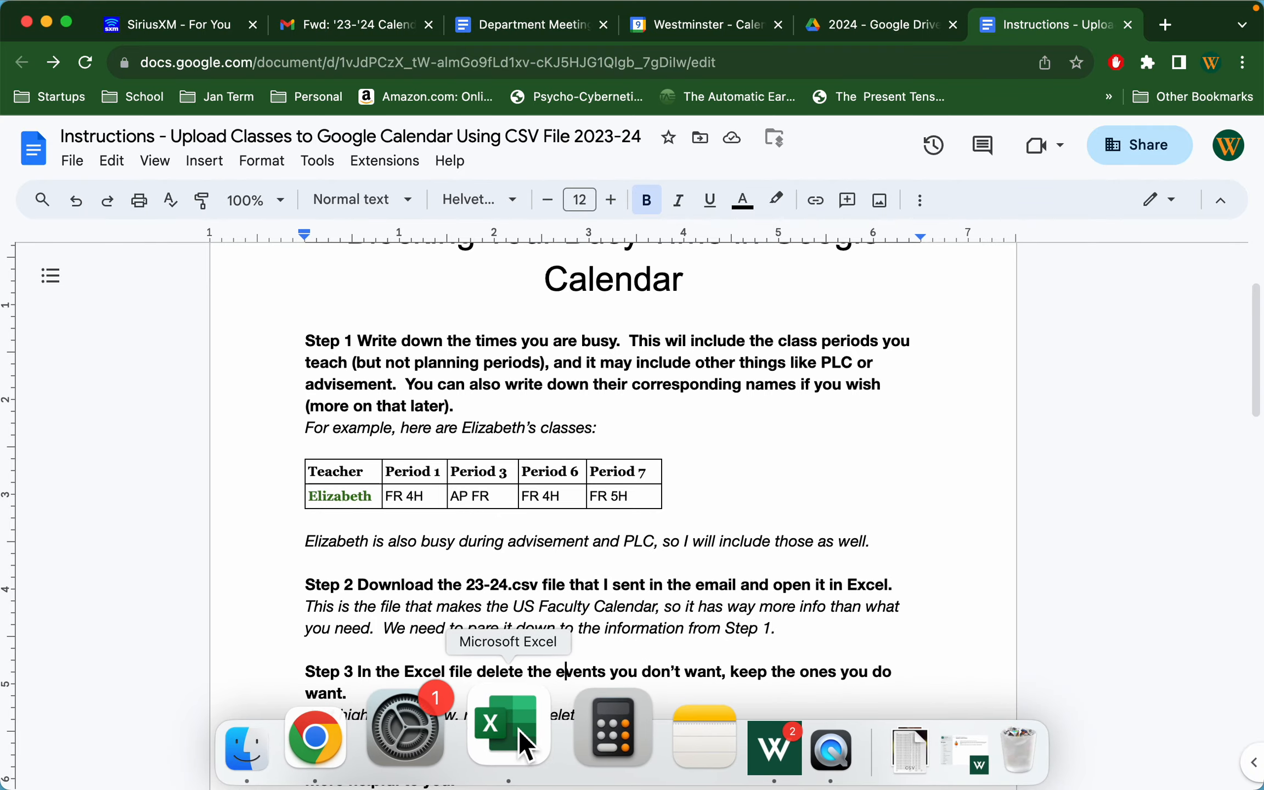
pyautogui.click(524, 746)
# - Delete rows 548 to 631, containing all Period 2 and Period 2 & Lunch events
pyautogui.scroll(10, 203, 423)
pyautogui.scroll(15, 208, 417)
pyautogui.scroll(-2, 89, 406)
pyautogui.scroll(-20, 89, 406)
pyautogui.scroll(-20, 89, 406)
pyautogui.scroll(-20, 89, 406)
pyautogui.scroll(-10, 89, 406)
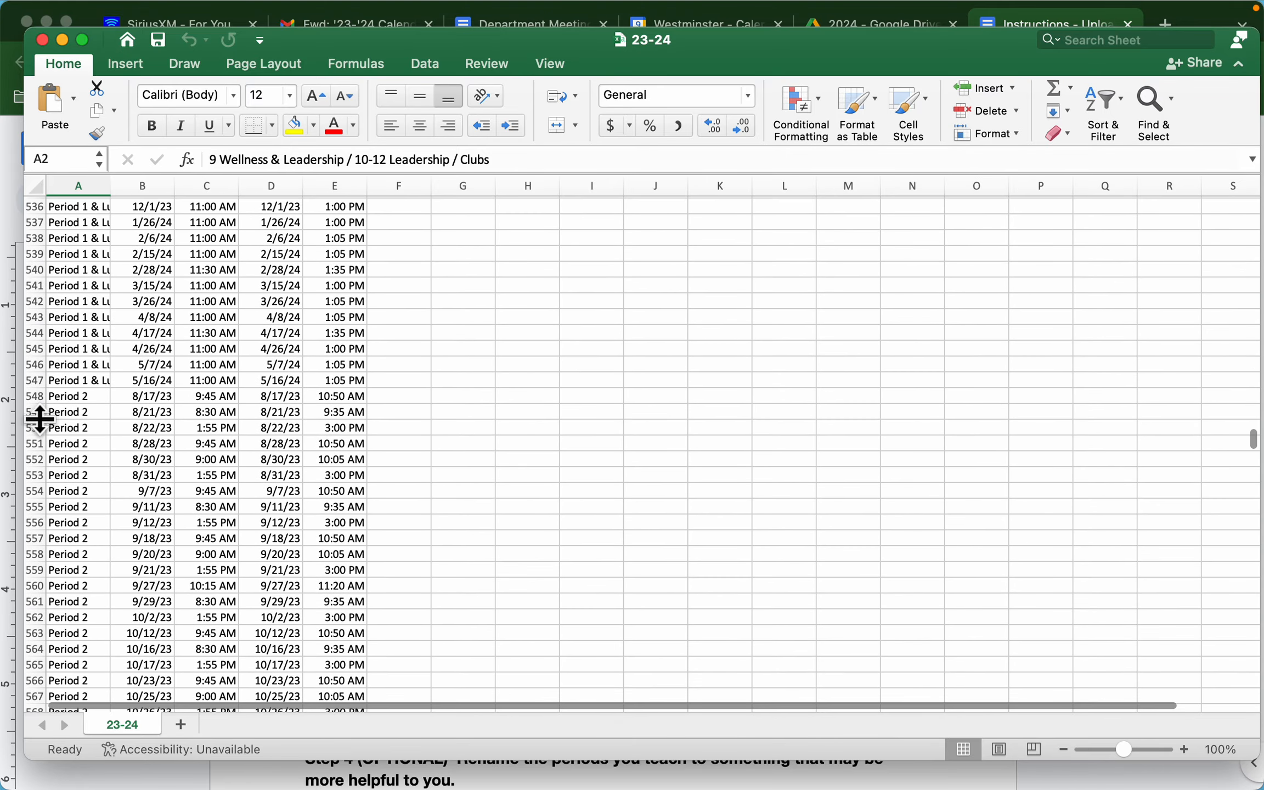
pyautogui.moveTo(33, 395); pyautogui.dragTo(45, 360)
pyautogui.rightClick(126, 297)
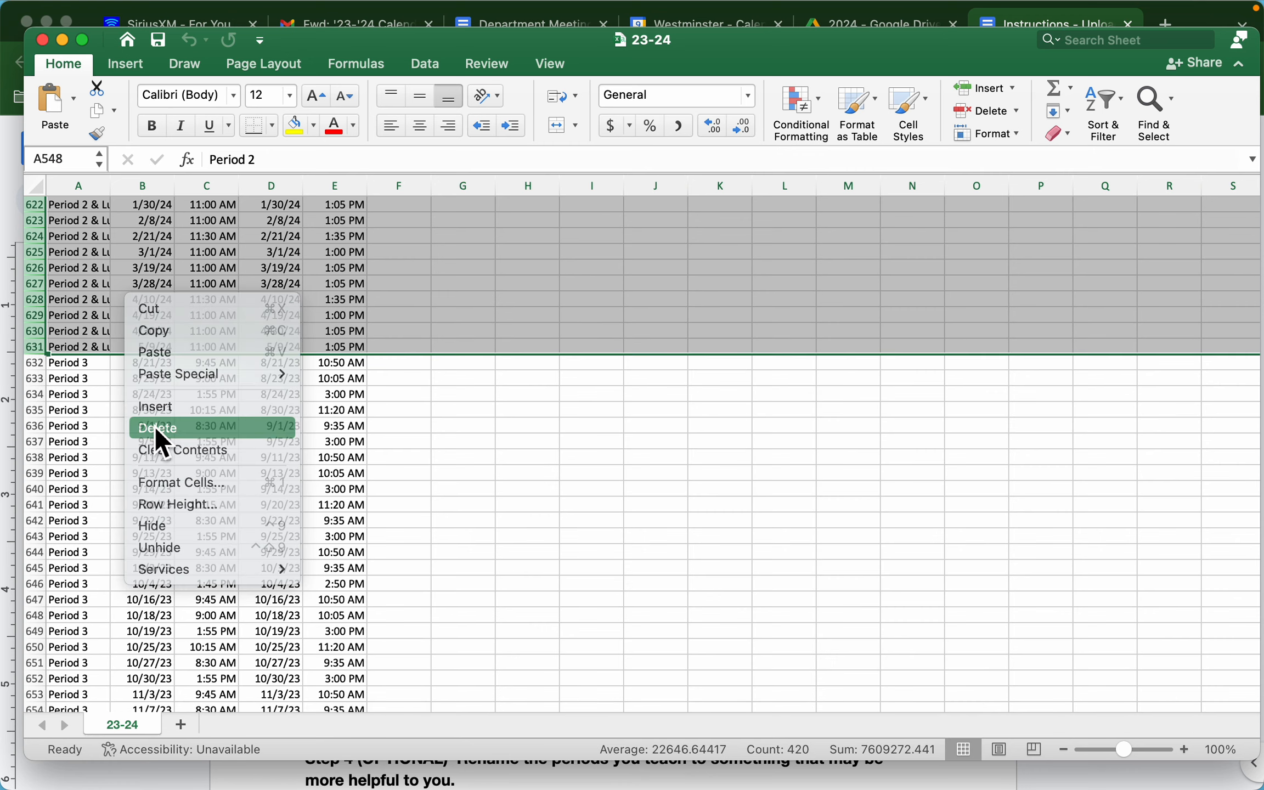
pyautogui.click(158, 429)
pyautogui.scroll(-15, 85, 347)
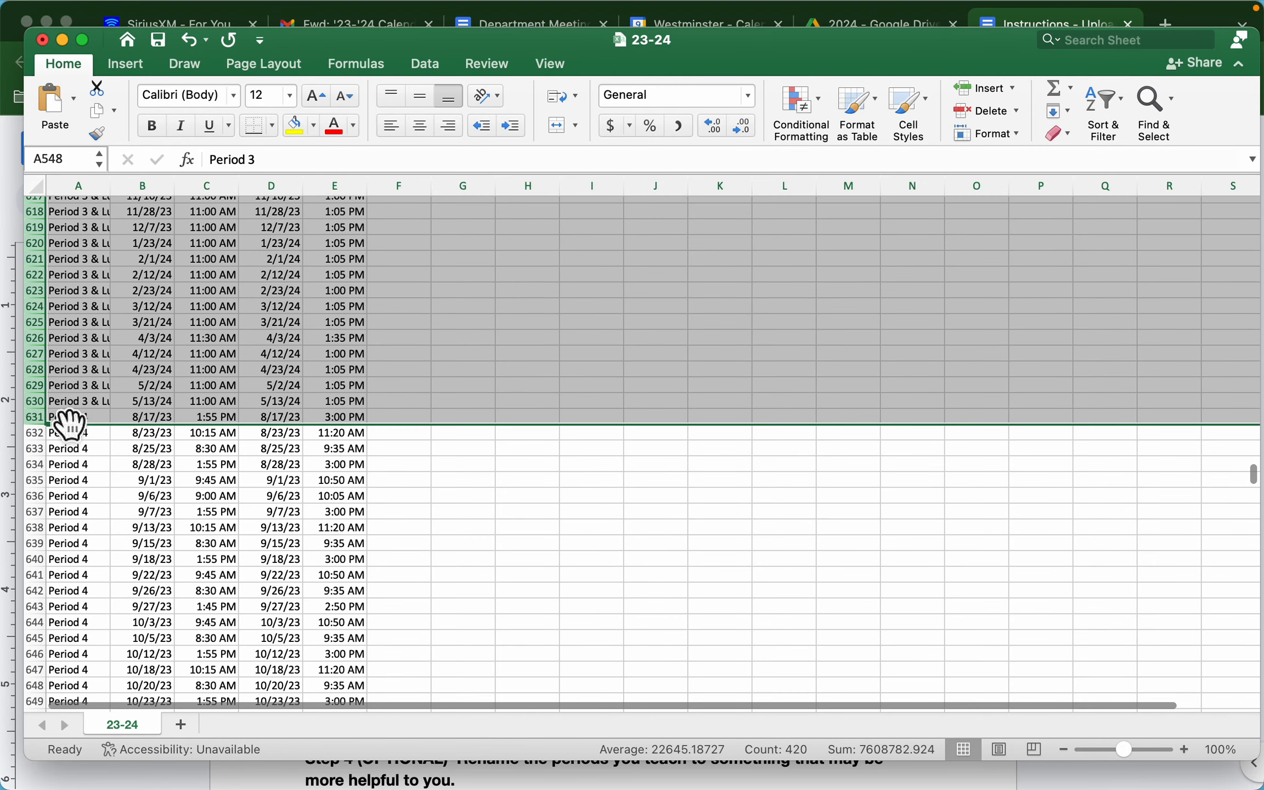
pyautogui.moveTo(49, 425); pyautogui.dragTo(33, 448)
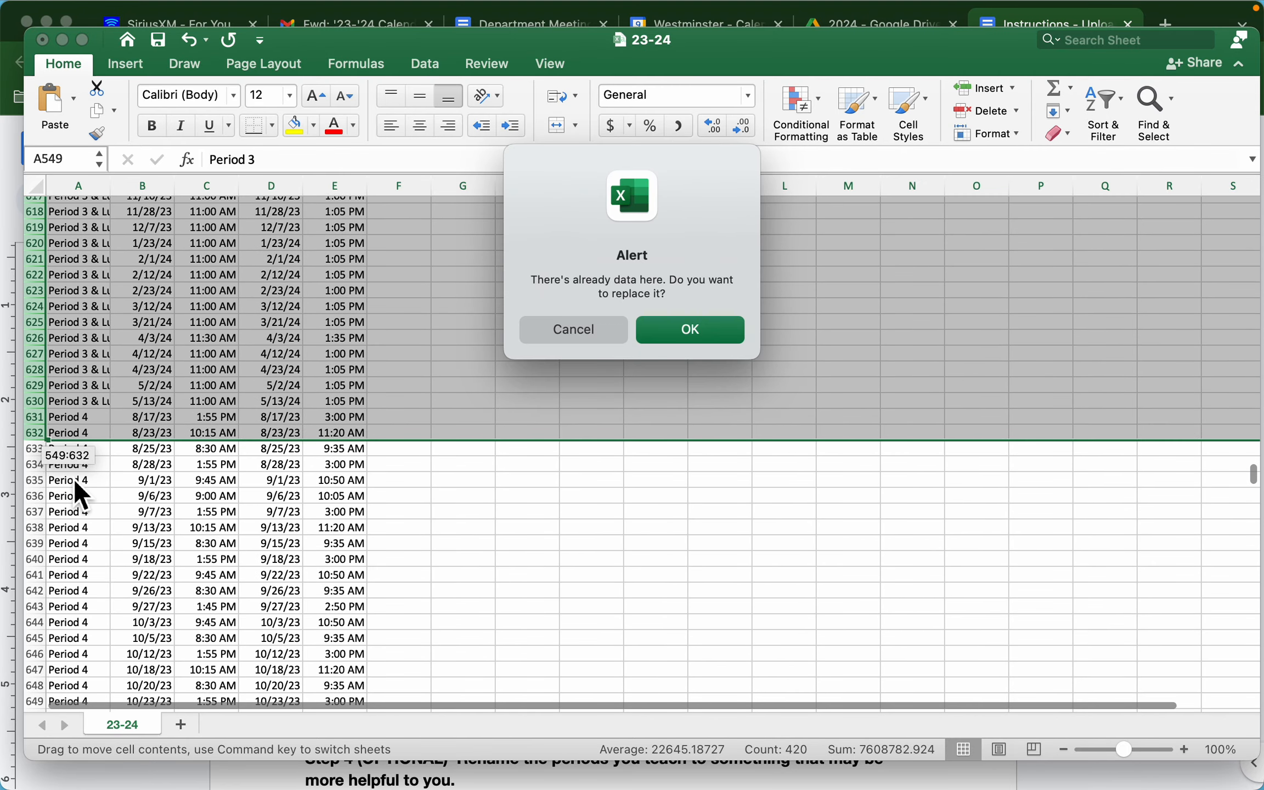
pyautogui.click(610, 342)
pyautogui.click(179, 576)
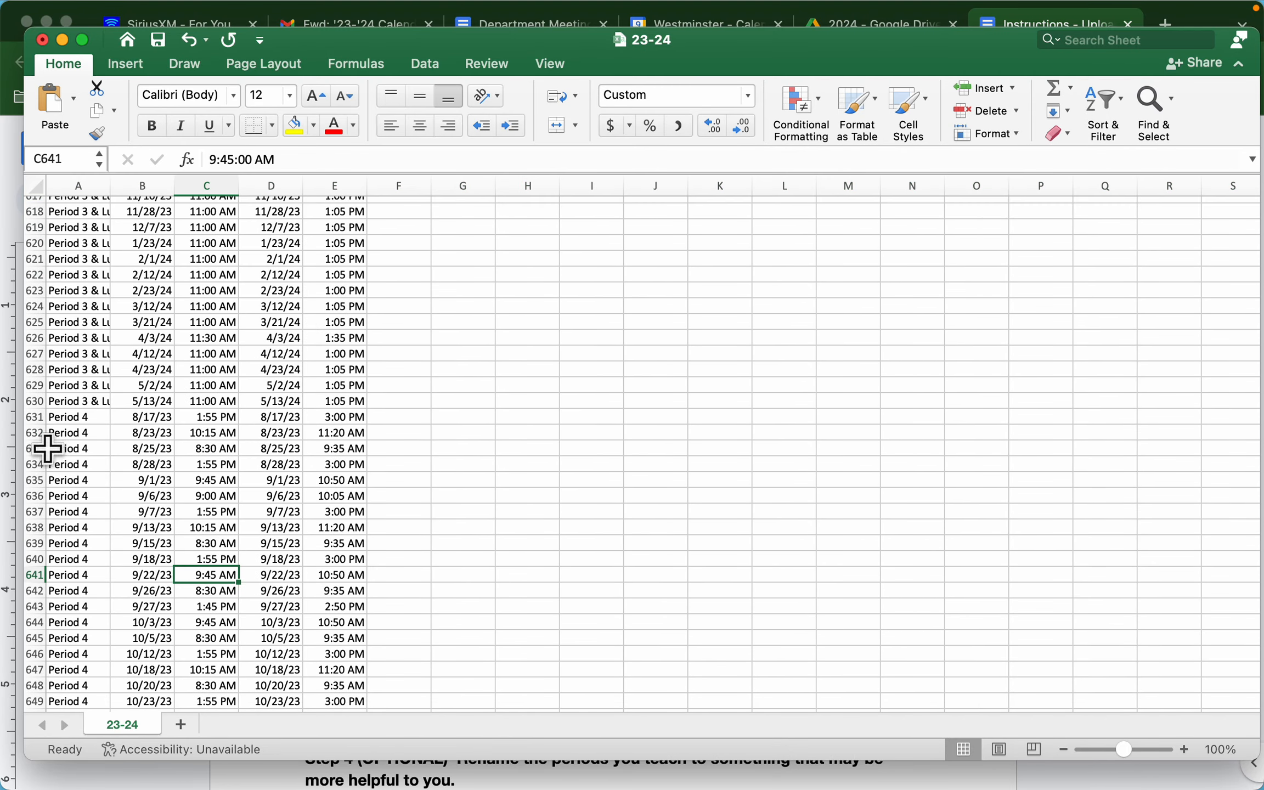
# - Delete rows 631 to 795, from the first Period 4 event through the last Period 5 & Lunch event
pyautogui.moveTo(33, 417); pyautogui.dragTo(31, 479)
pyautogui.rightClick(104, 417)
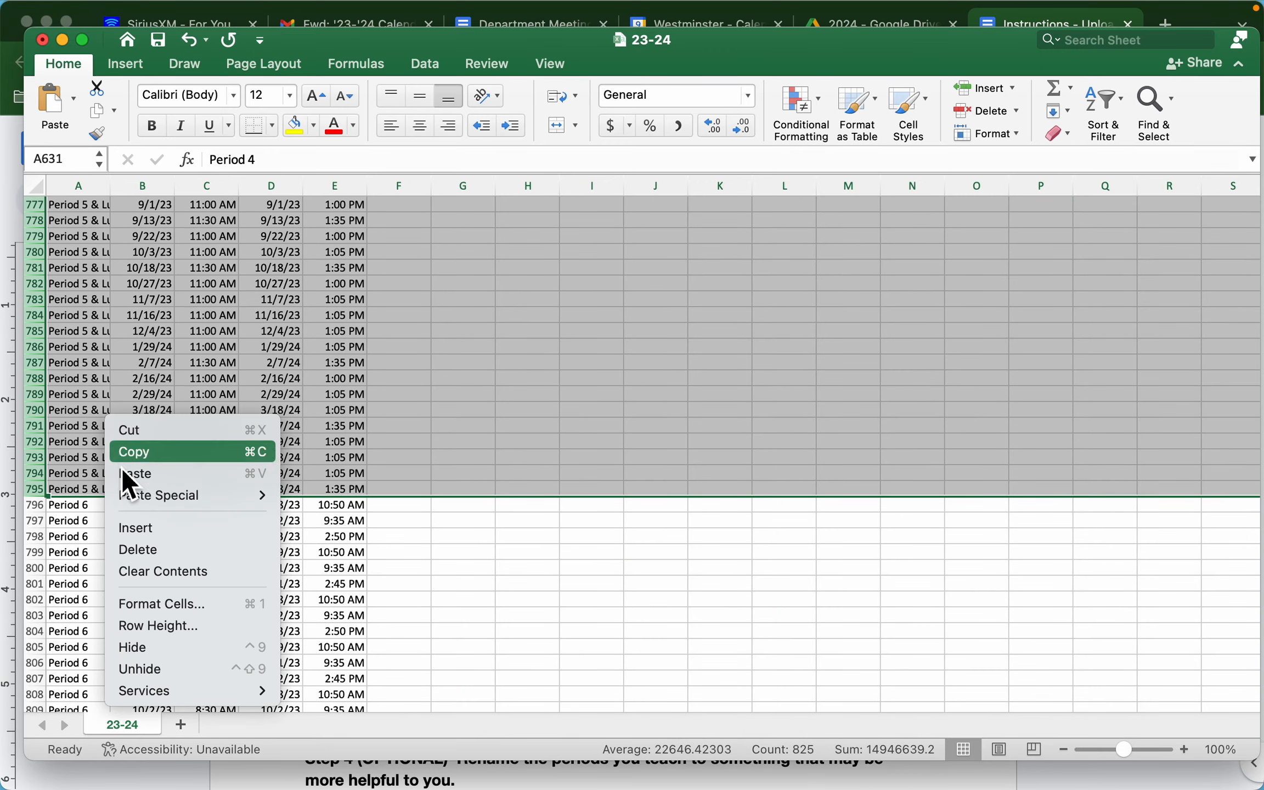
pyautogui.click(138, 550)
# - Delete rows 856 to 924, from the first Prep Time event after the PLC rows through the last X Day
pyautogui.scroll(-10, 114, 480)
pyautogui.scroll(-10, 115, 481)
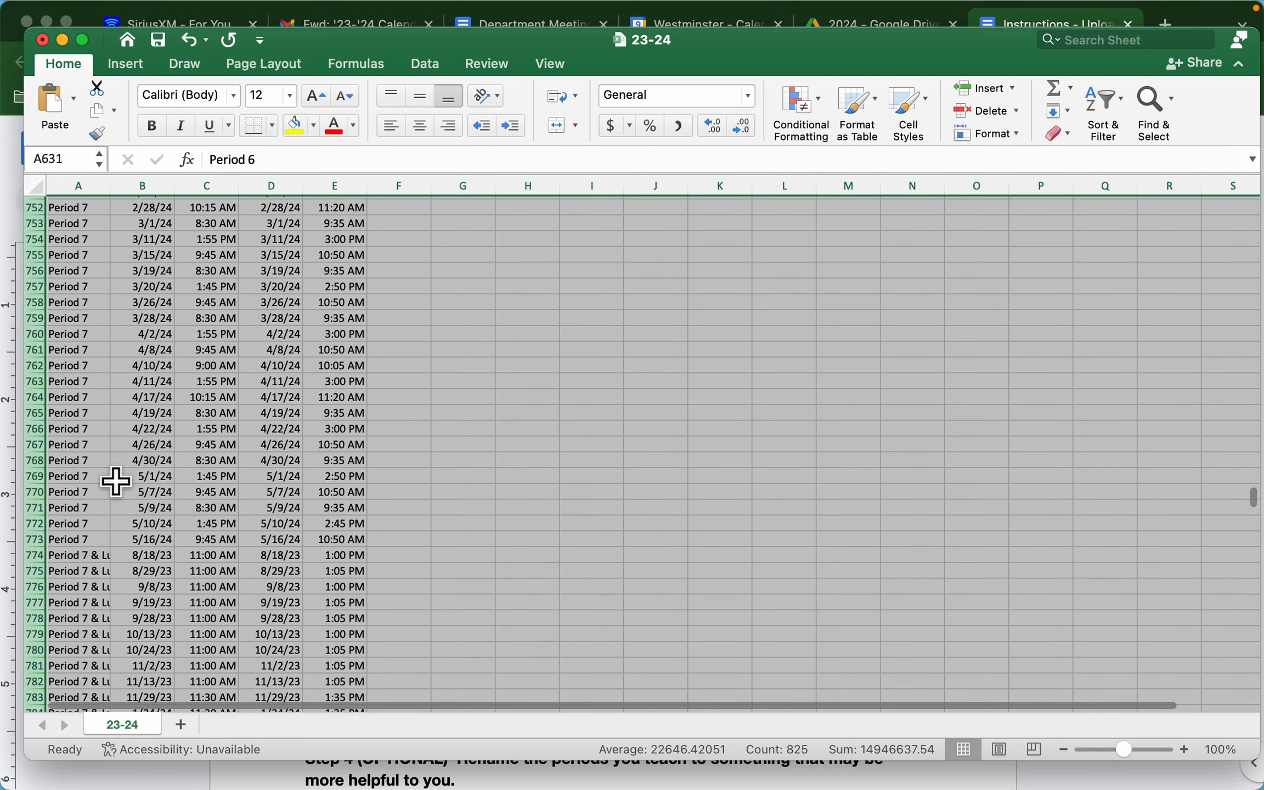
pyautogui.scroll(-5, 114, 482)
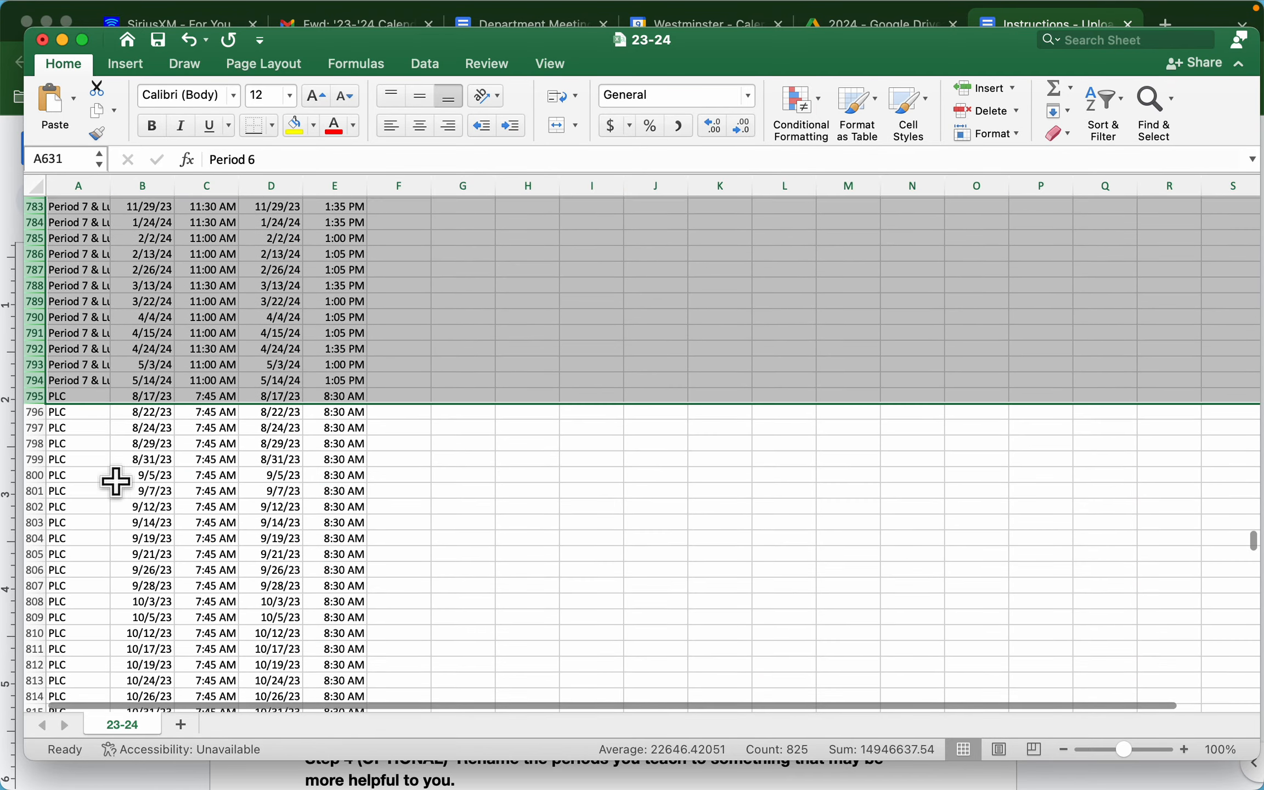
pyautogui.click(115, 490)
pyautogui.click(74, 384)
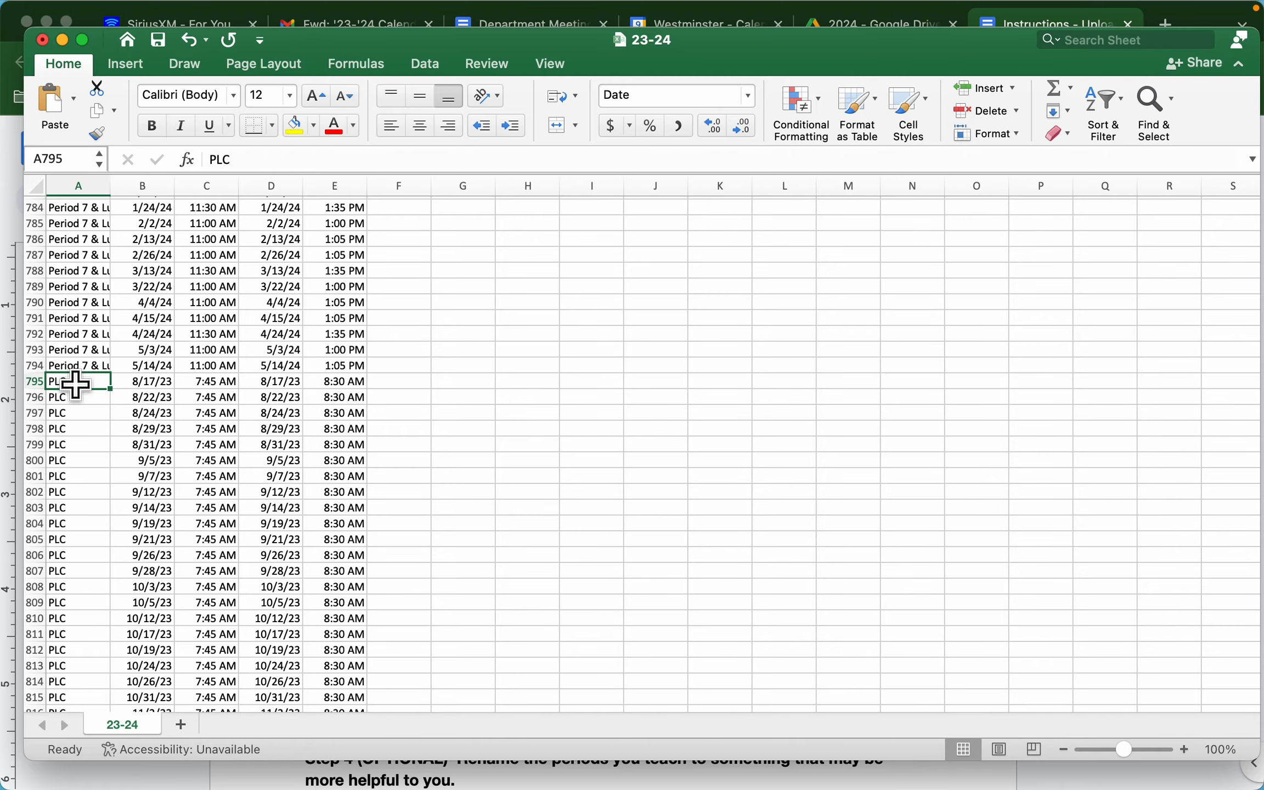
pyautogui.scroll(-9, 56, 502)
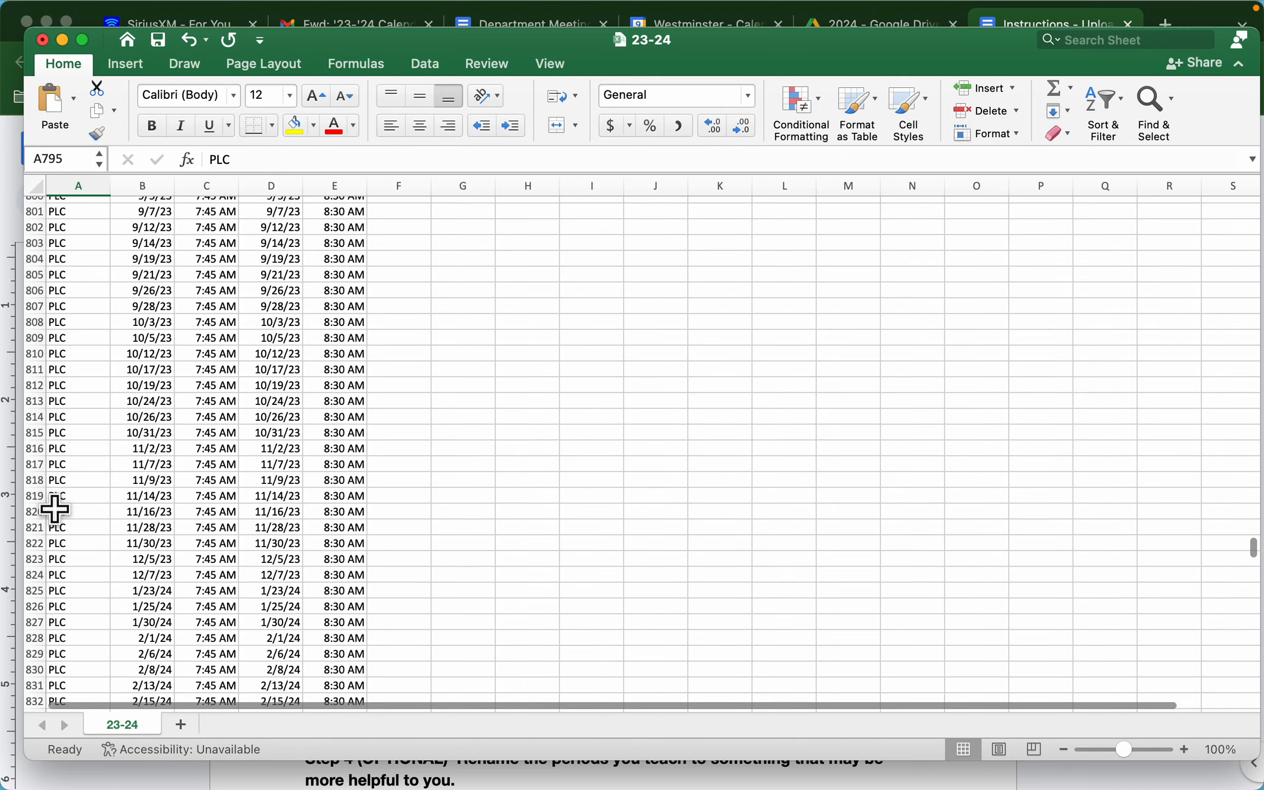
pyautogui.scroll(-10, 55, 510)
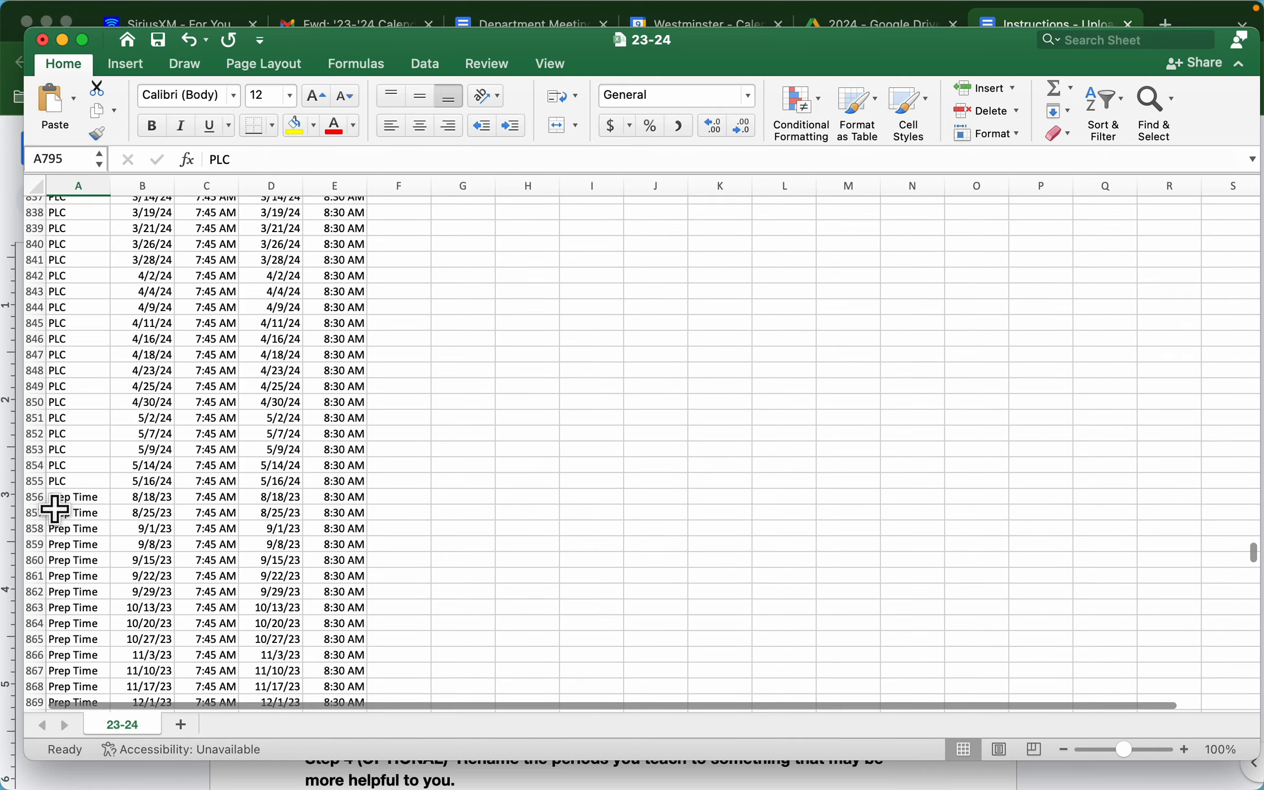
pyautogui.scroll(-3, 84, 485)
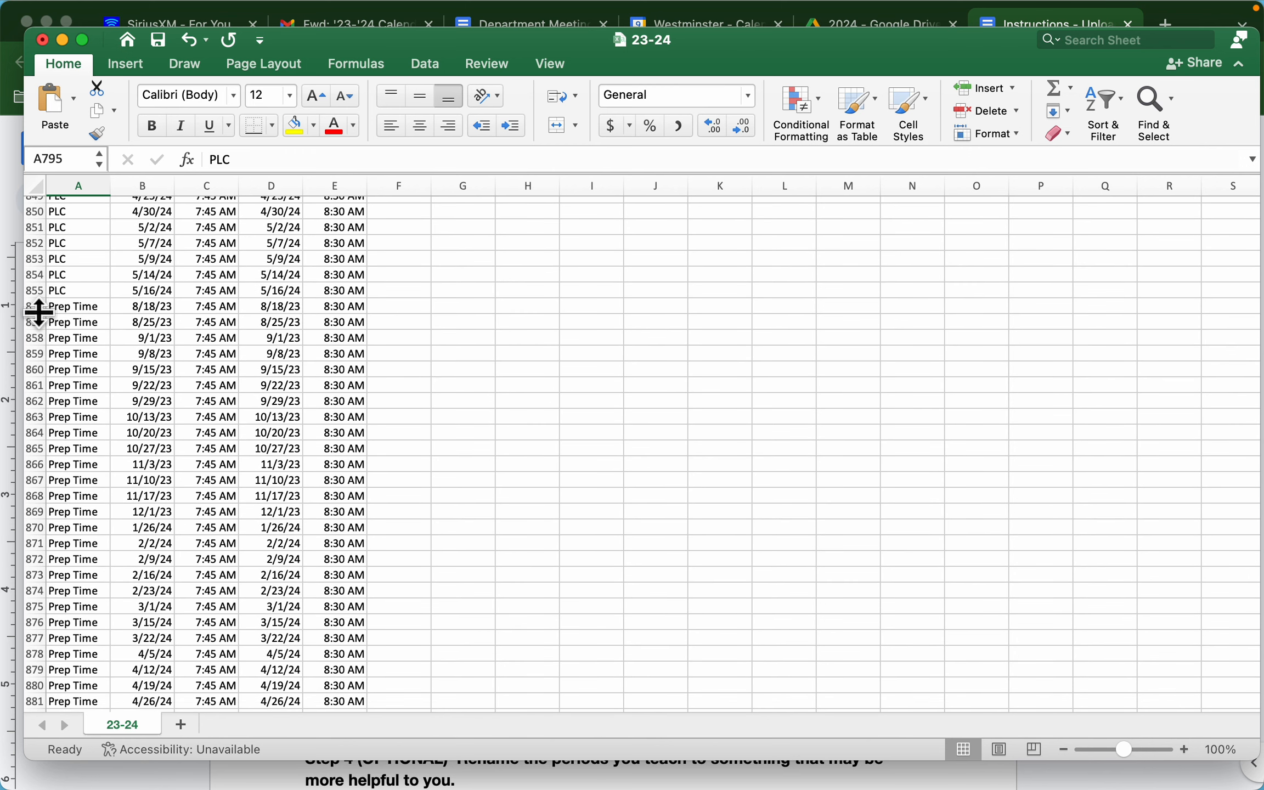
pyautogui.moveTo(36, 306); pyautogui.dragTo(36, 645)
pyautogui.rightClick(151, 491)
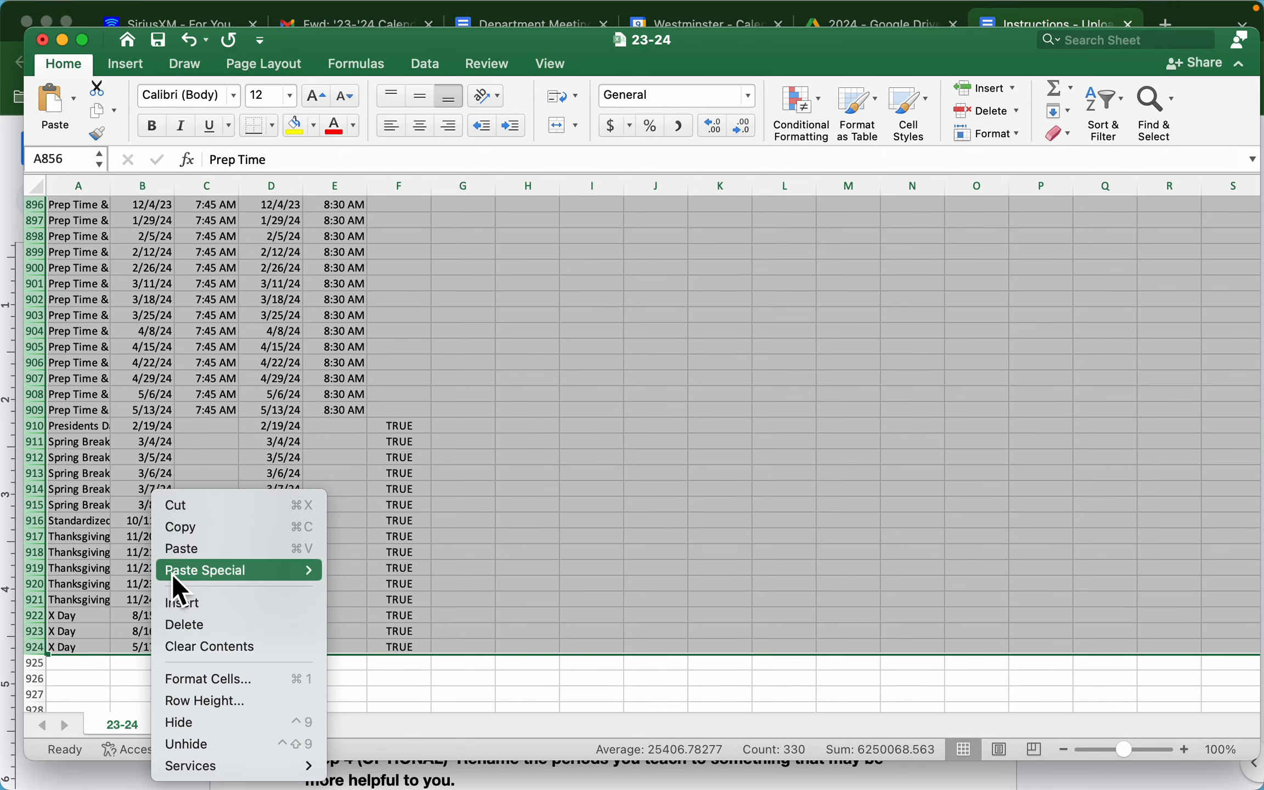
pyautogui.click(185, 622)
# - Delete rows 2 to 55, containing the 9 Wellness & Leadership and A Day events above the Advisement rows
pyautogui.scroll(20, 141, 435)
pyautogui.scroll(20, 141, 436)
pyautogui.scroll(15, 142, 441)
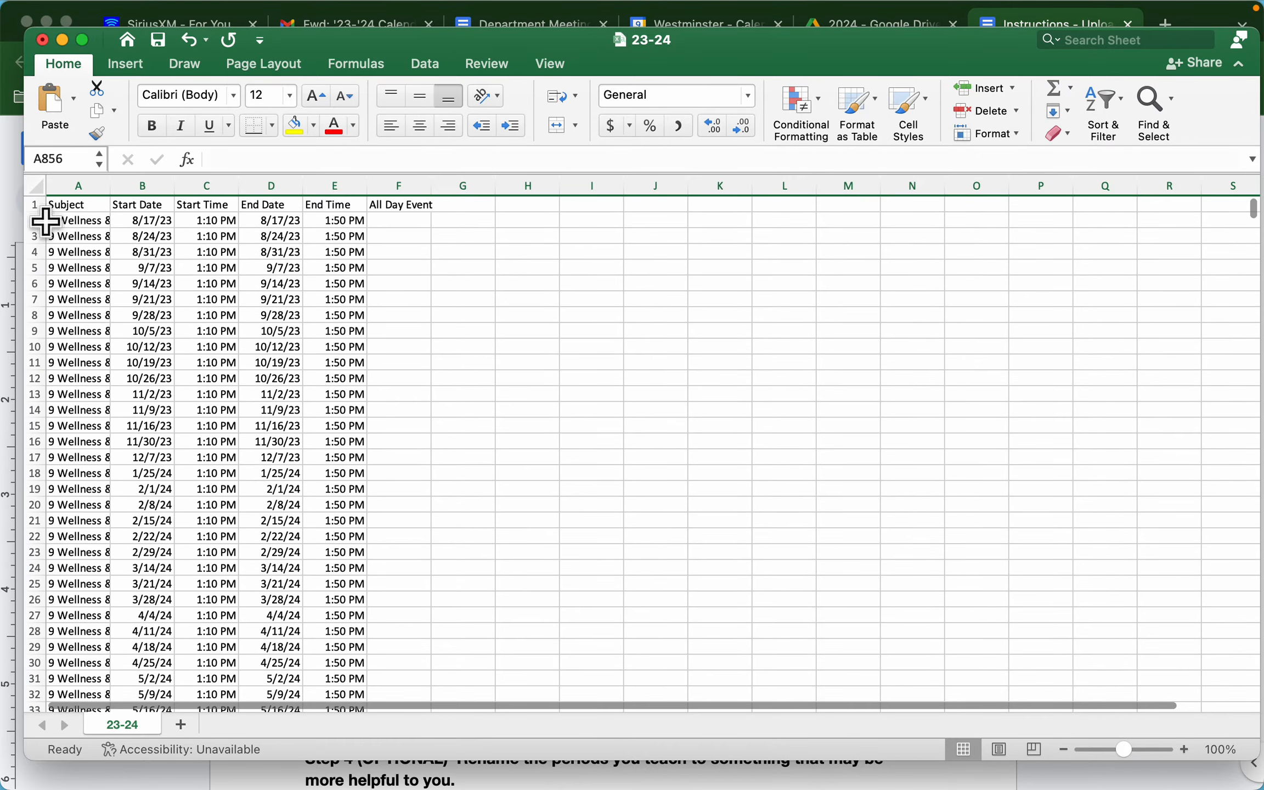
pyautogui.moveTo(39, 221); pyautogui.dragTo(28, 492)
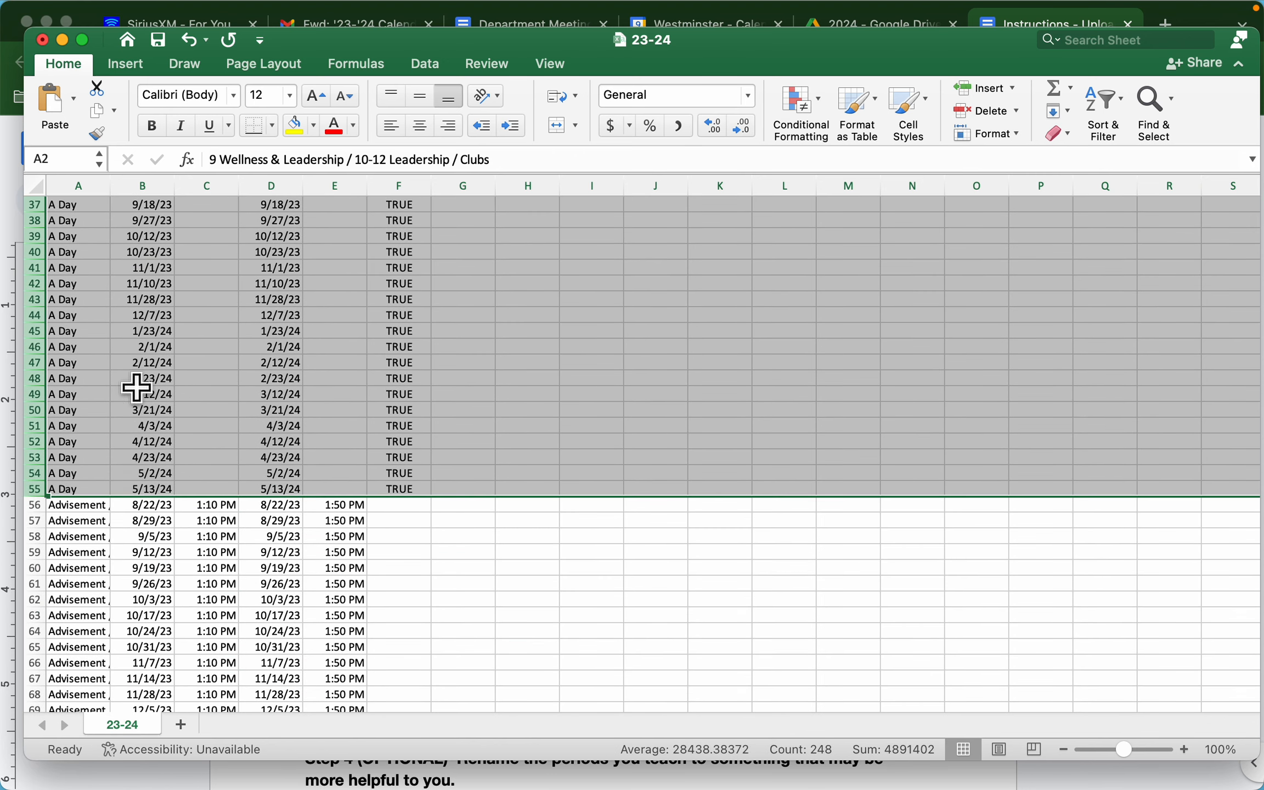
pyautogui.rightClick(137, 386)
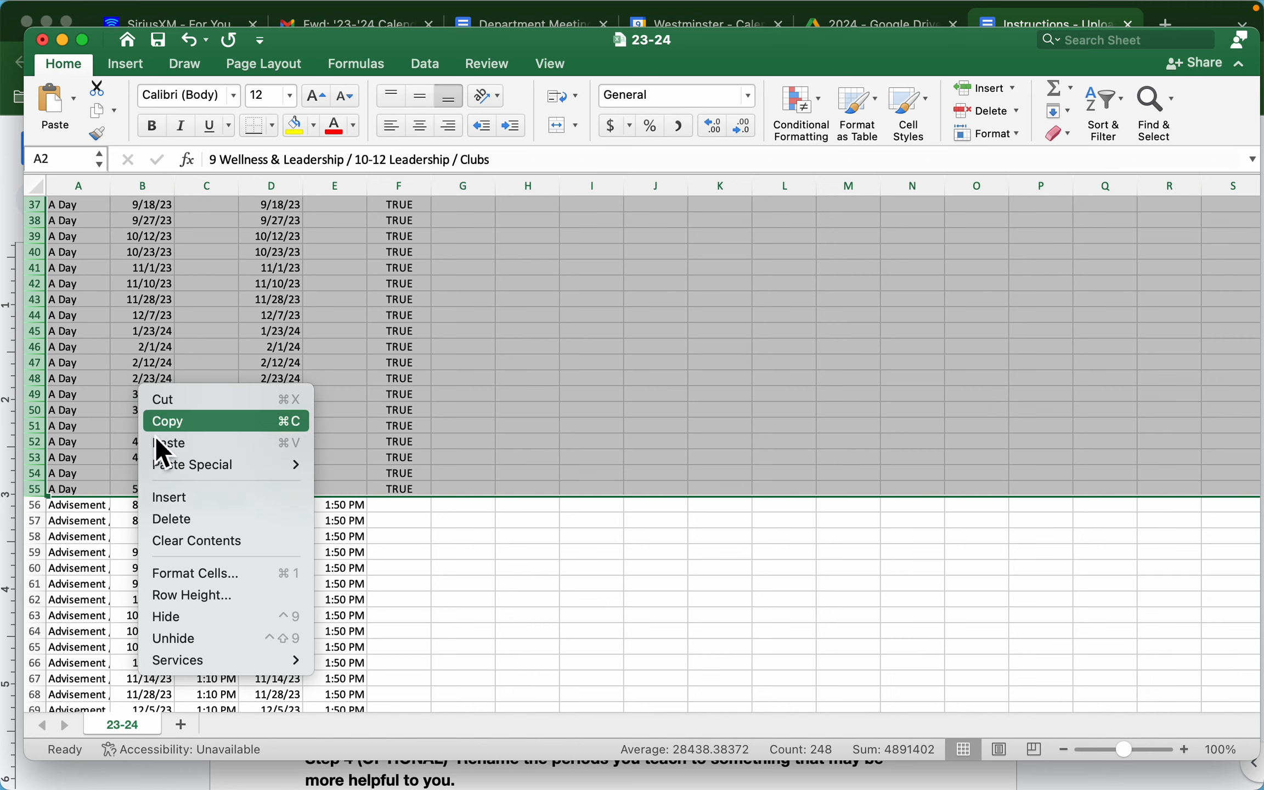
pyautogui.click(169, 520)
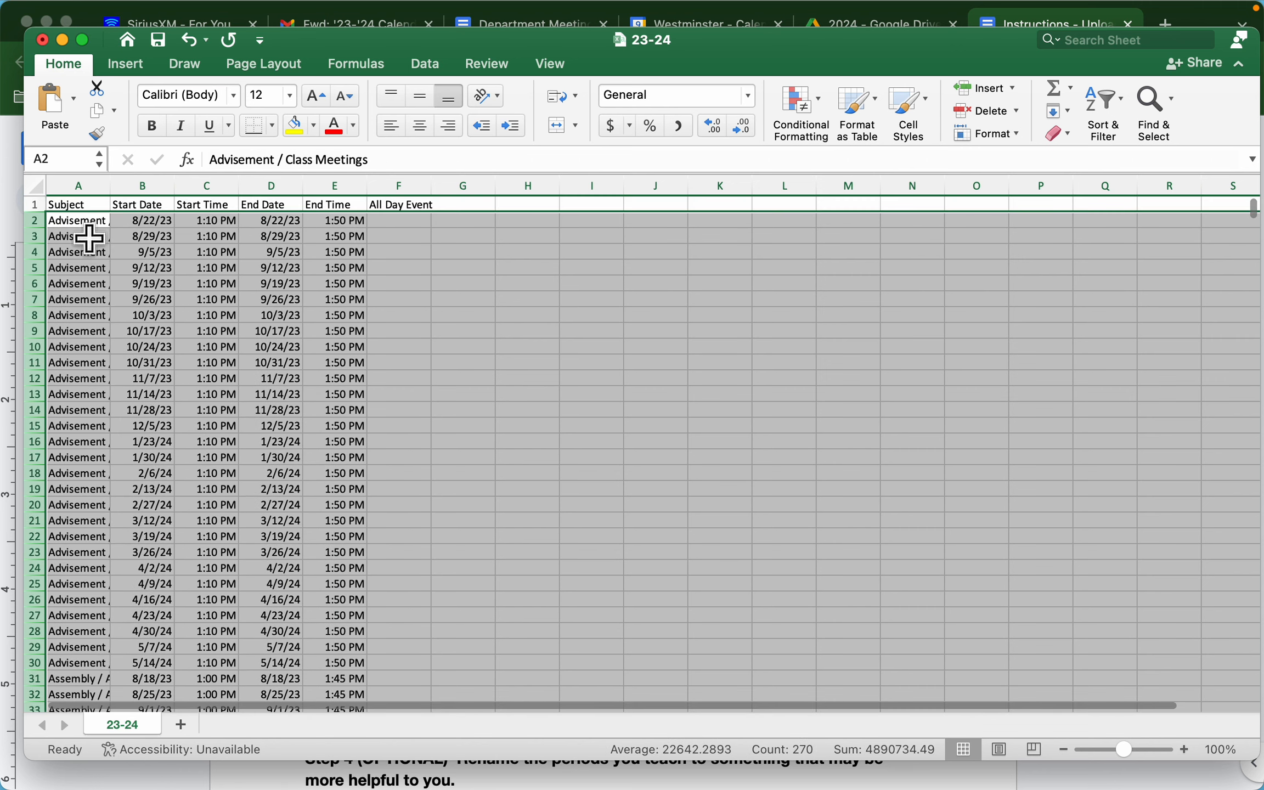
# - Delete rows 31 to 409, from the first Assembly / Affinity Groups event up to the first Period 1 event
pyautogui.scroll(-10, 68, 332)
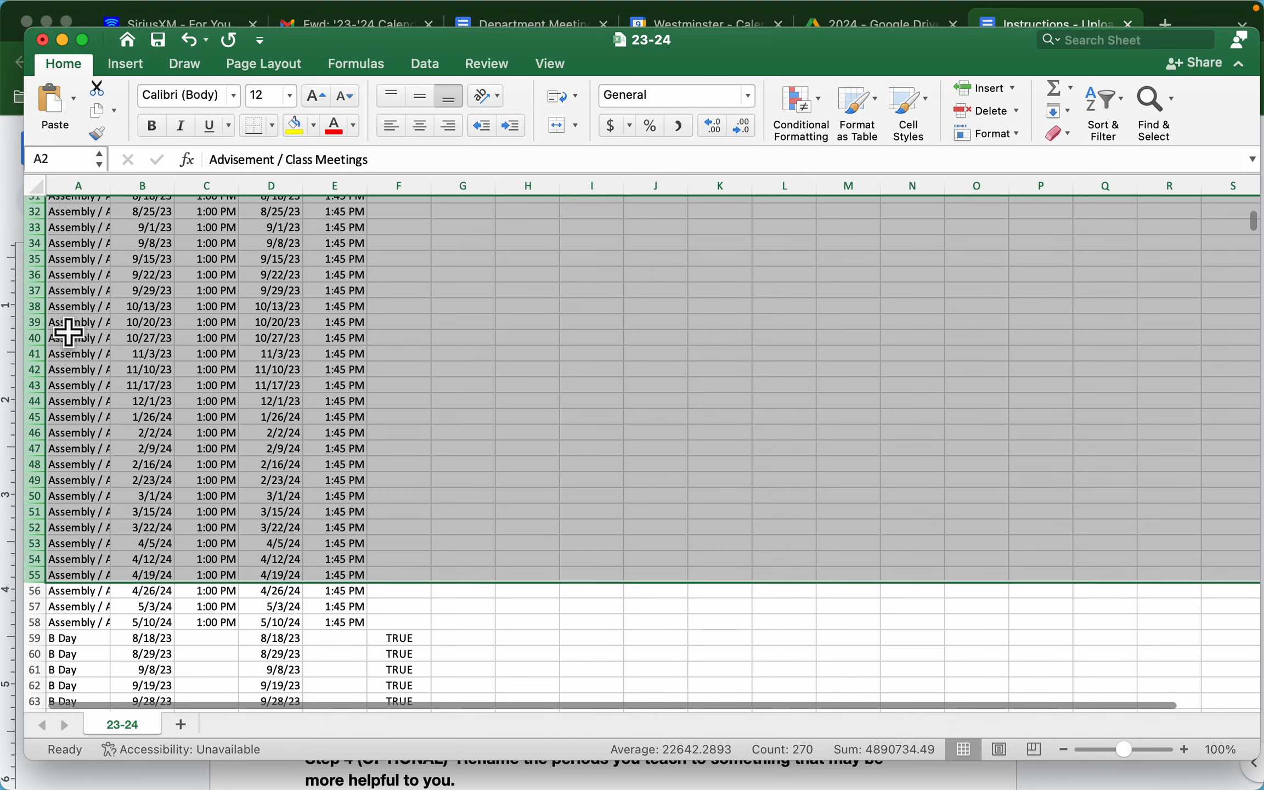
pyautogui.click(68, 332)
pyautogui.scroll(3, 65, 330)
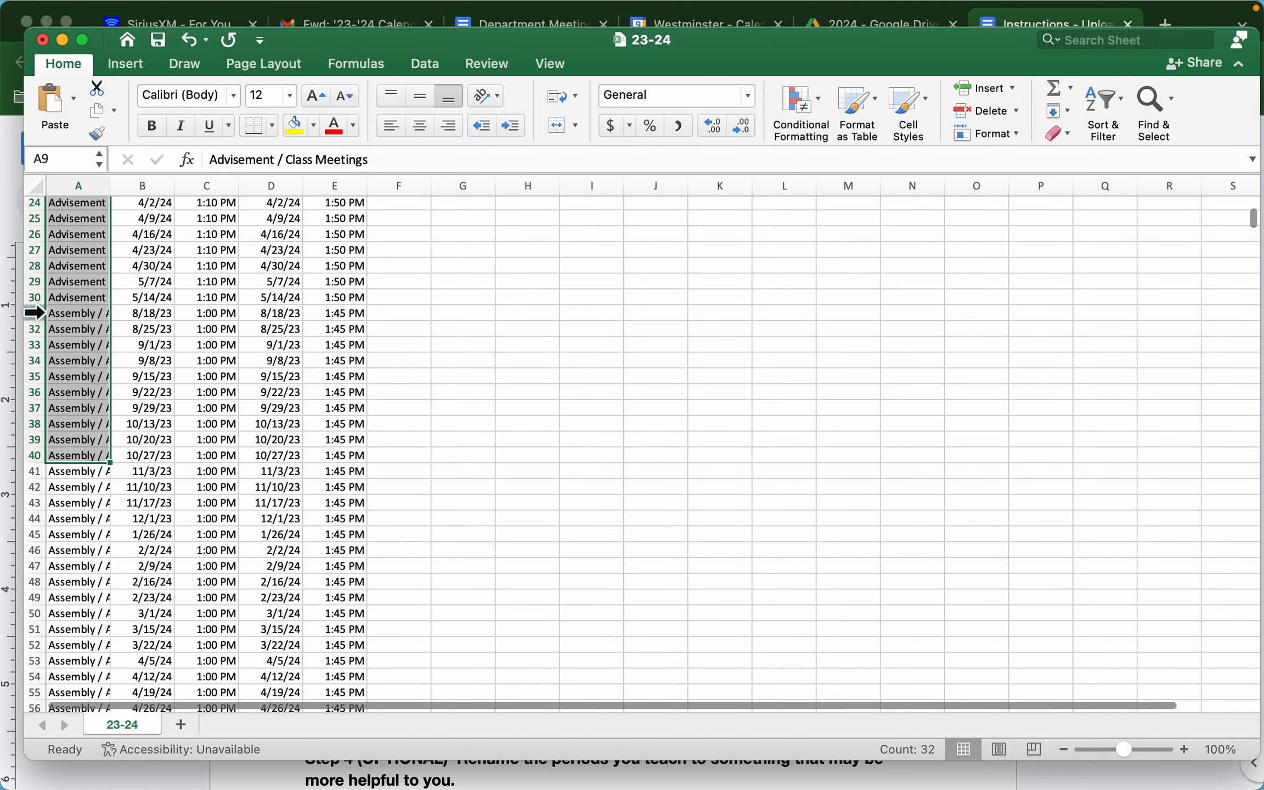
pyautogui.click(33, 313)
pyautogui.click(76, 361)
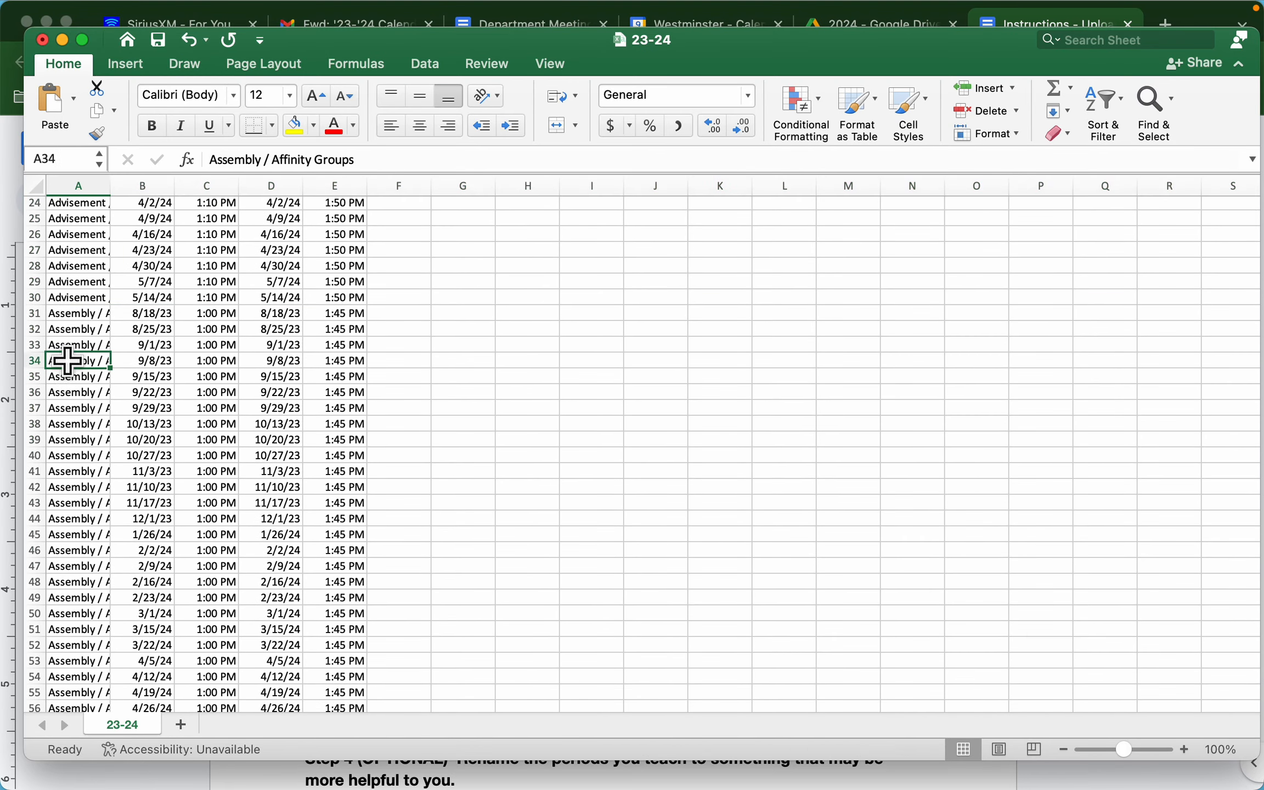
pyautogui.moveTo(33, 313); pyautogui.dragTo(34, 282)
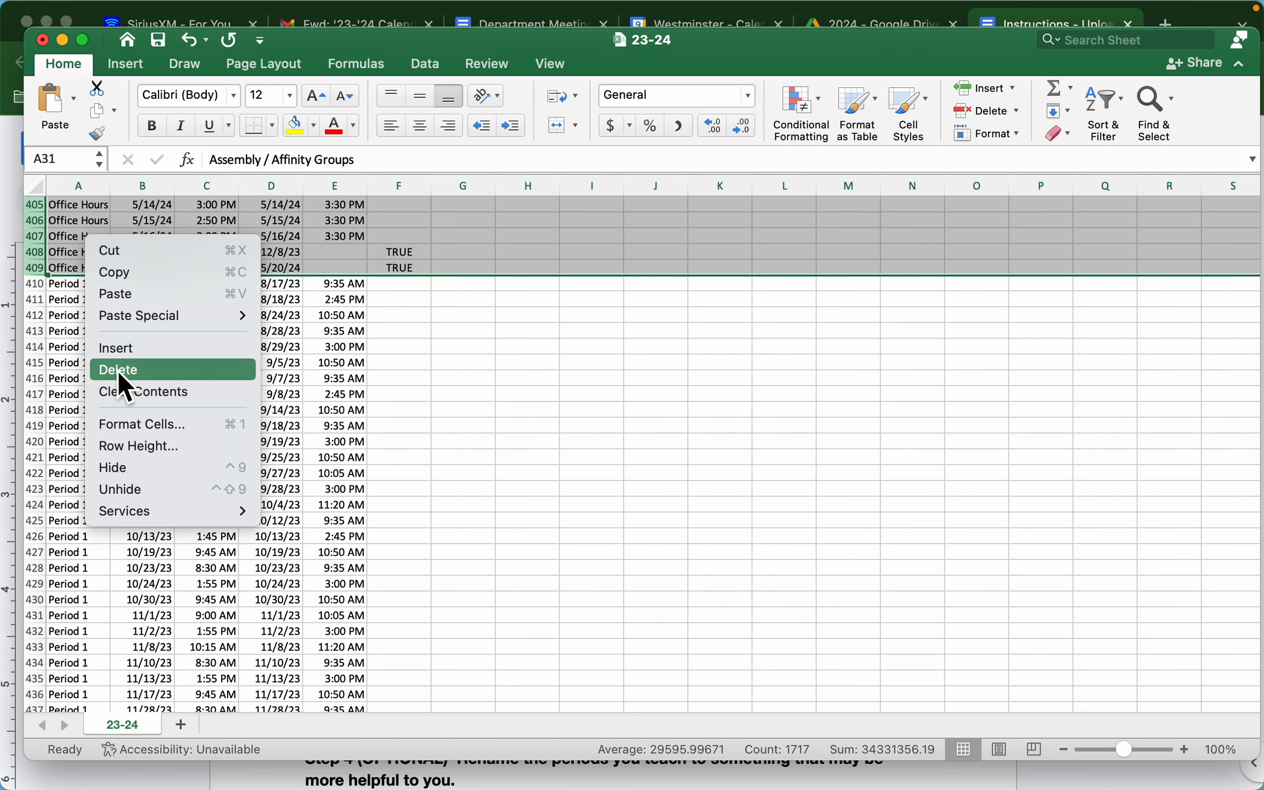
pyautogui.click(120, 372)
# - Review the remaining Period 1, 3, 6, 7 and PLC rows to check that only wanted events are kept
pyautogui.scroll(5, 62, 410)
pyautogui.scroll(-8, 66, 411)
pyautogui.scroll(-20, 71, 412)
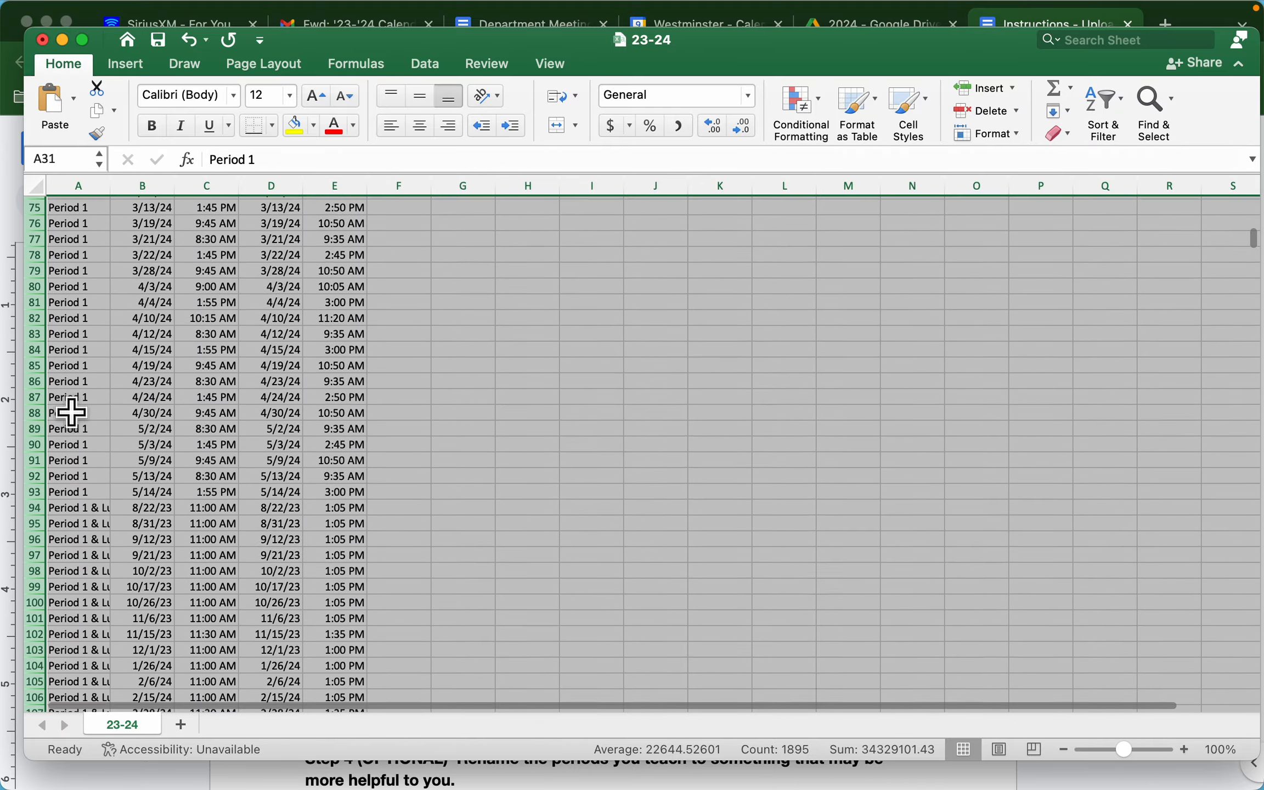
pyautogui.scroll(-20, 71, 413)
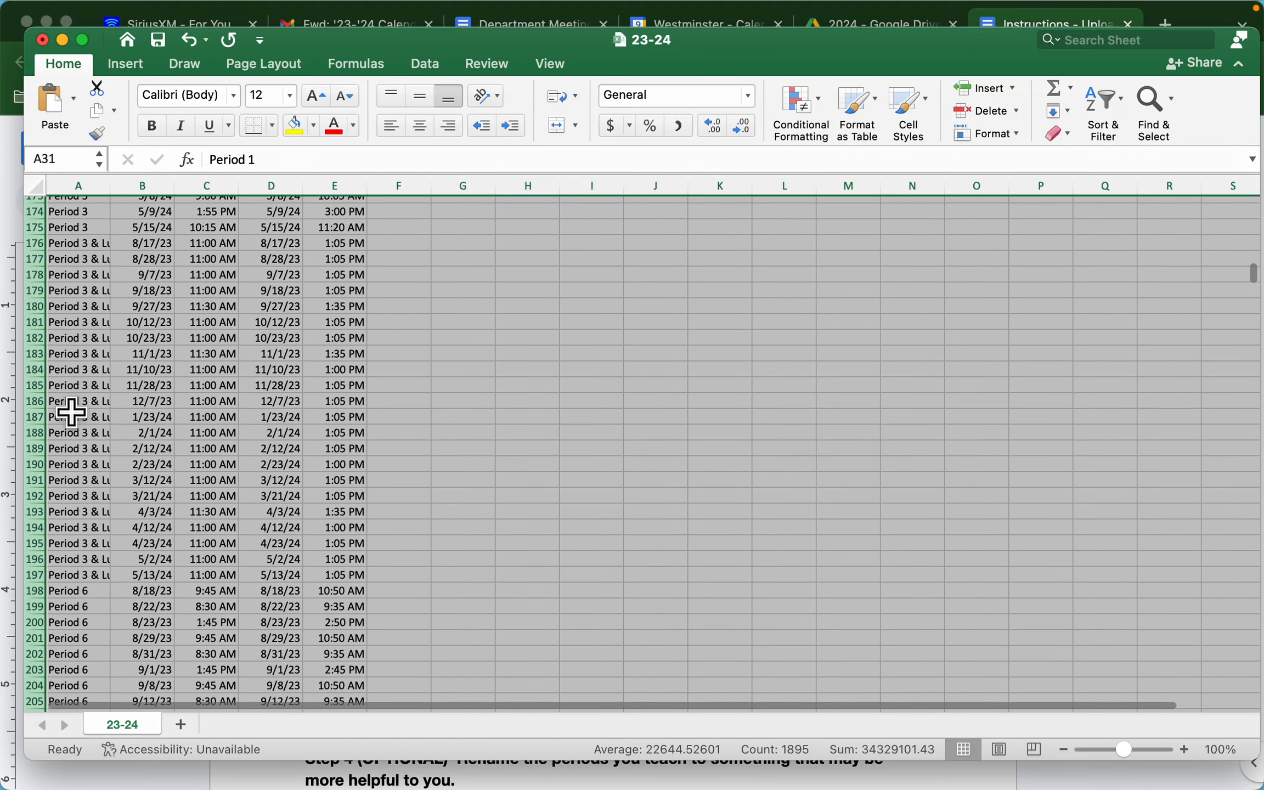
pyautogui.scroll(-20, 72, 413)
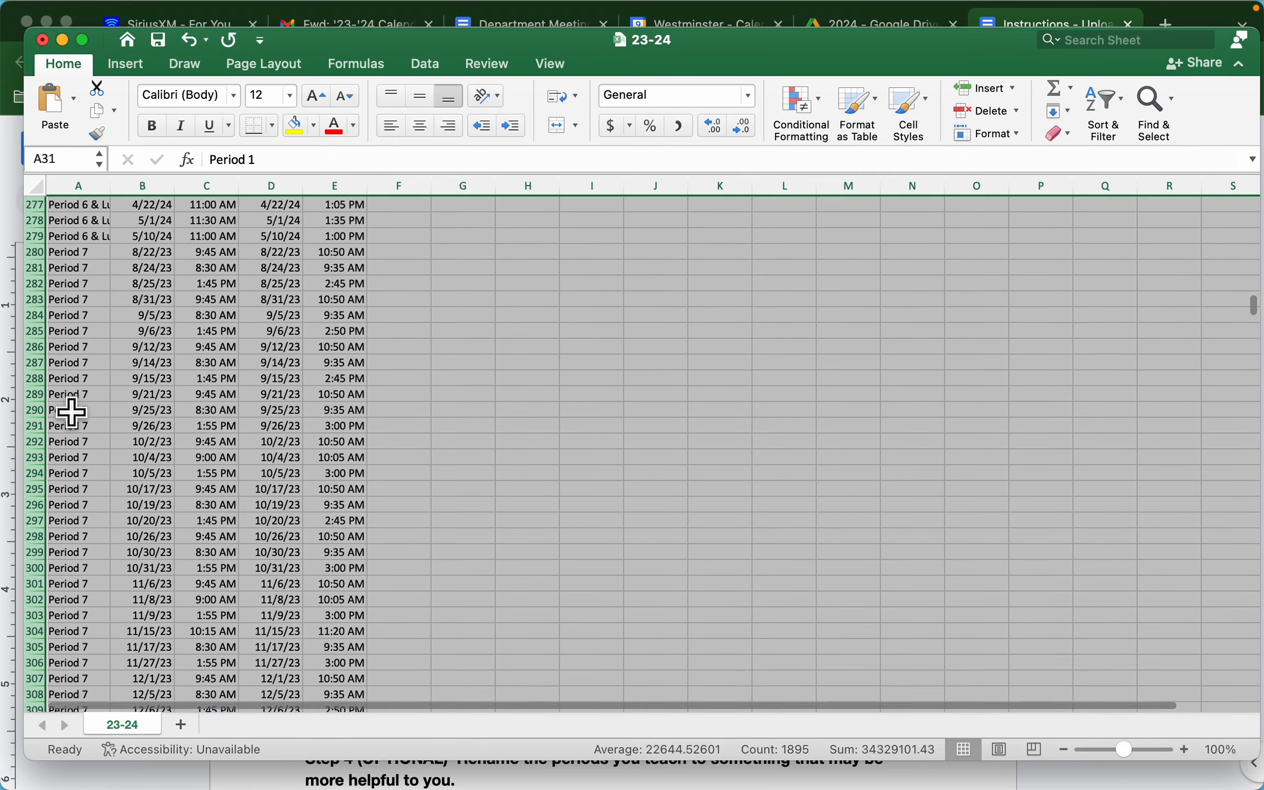
pyautogui.scroll(-6, 71, 413)
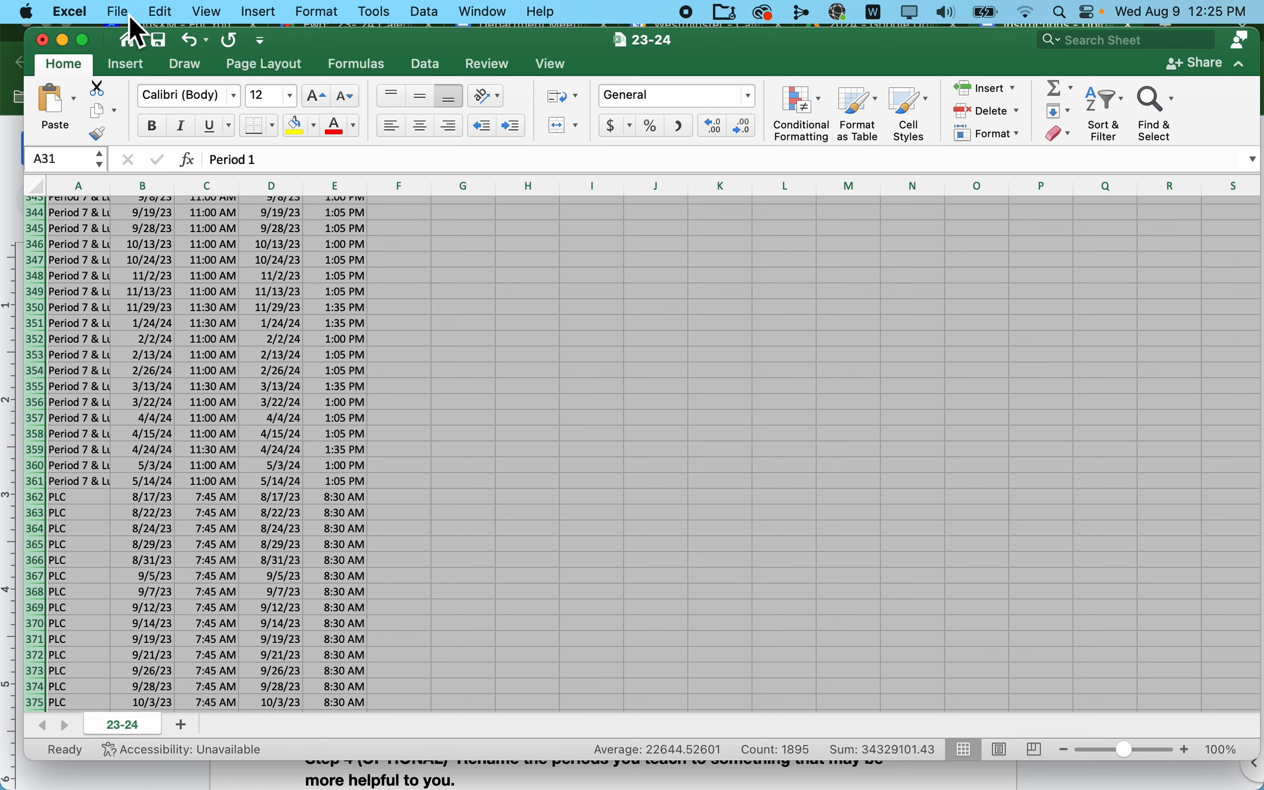
# - Save a copy in Comma Separated Values (.csv) format, named with the teacher's first name followed by "_sched"
pyautogui.click(118, 12)
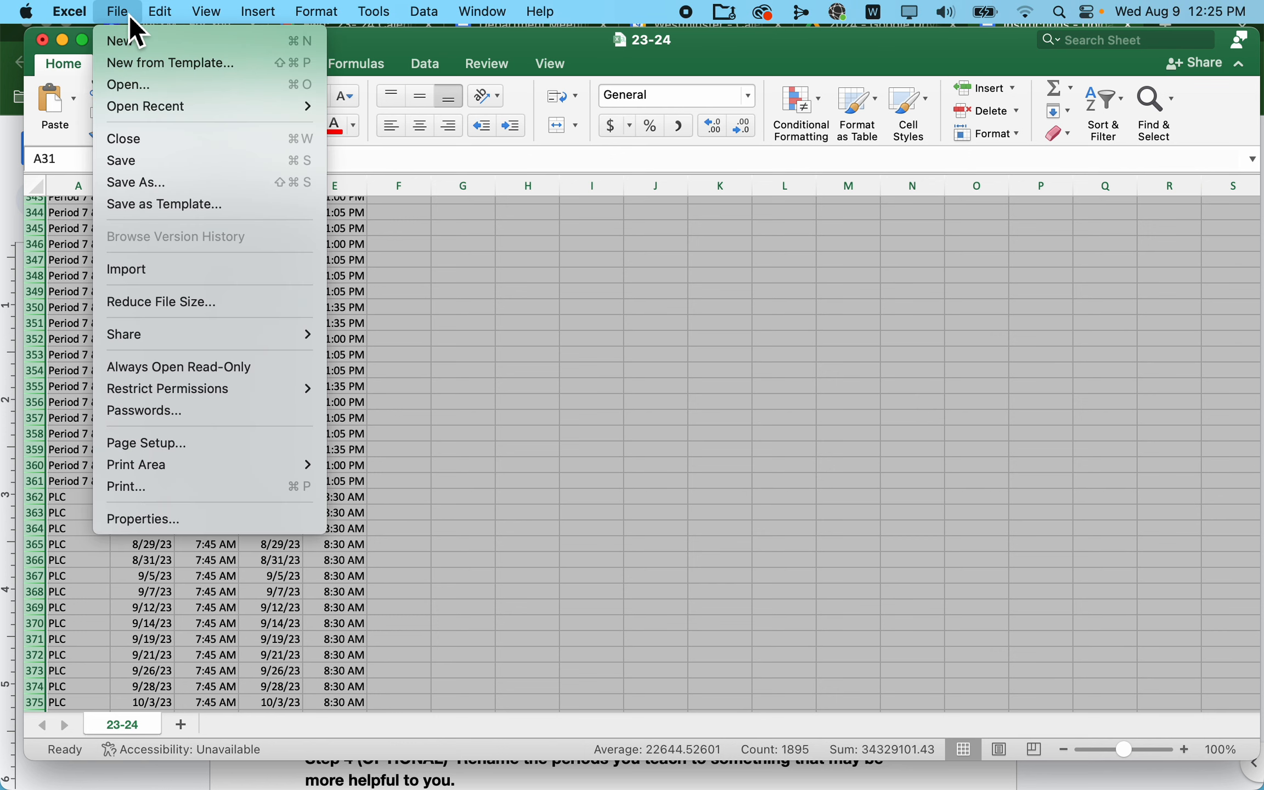
pyautogui.click(137, 184)
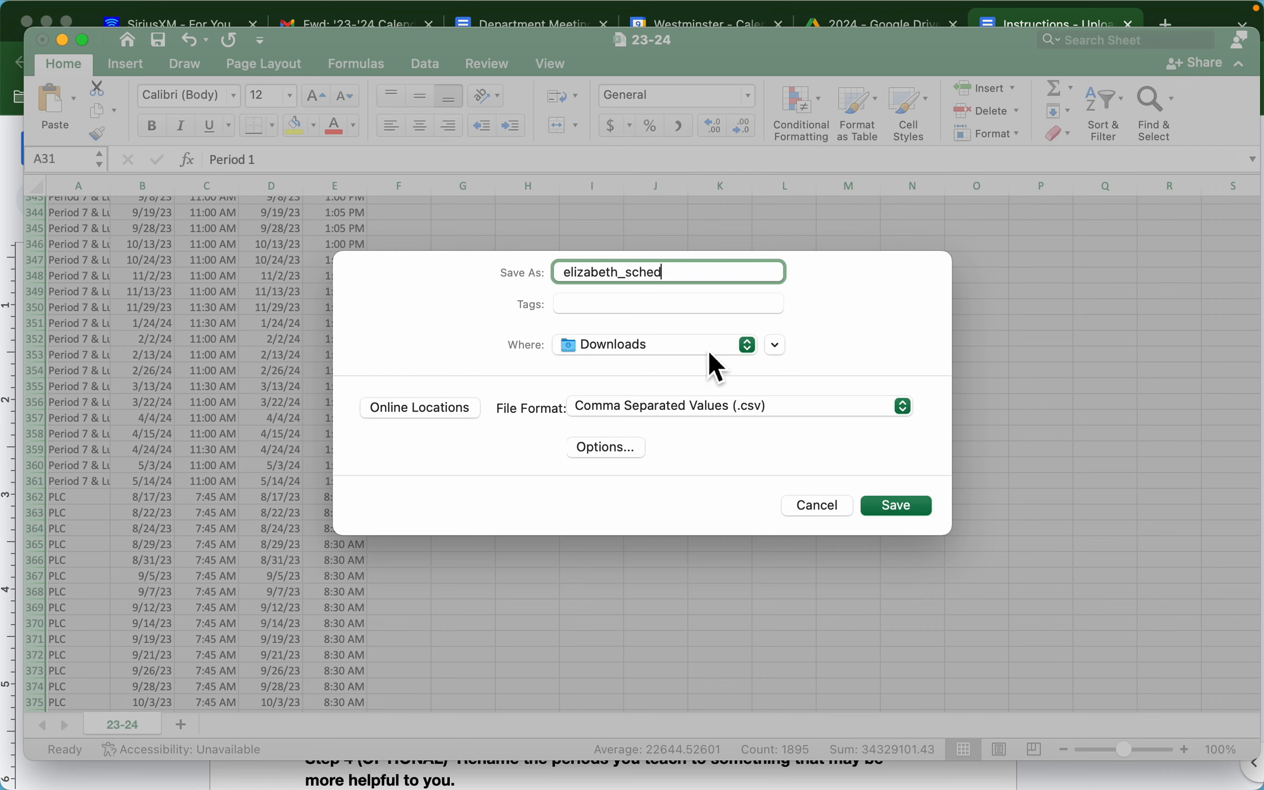
pyautogui.click(741, 346)
pyautogui.click(665, 510)
pyautogui.click(892, 510)
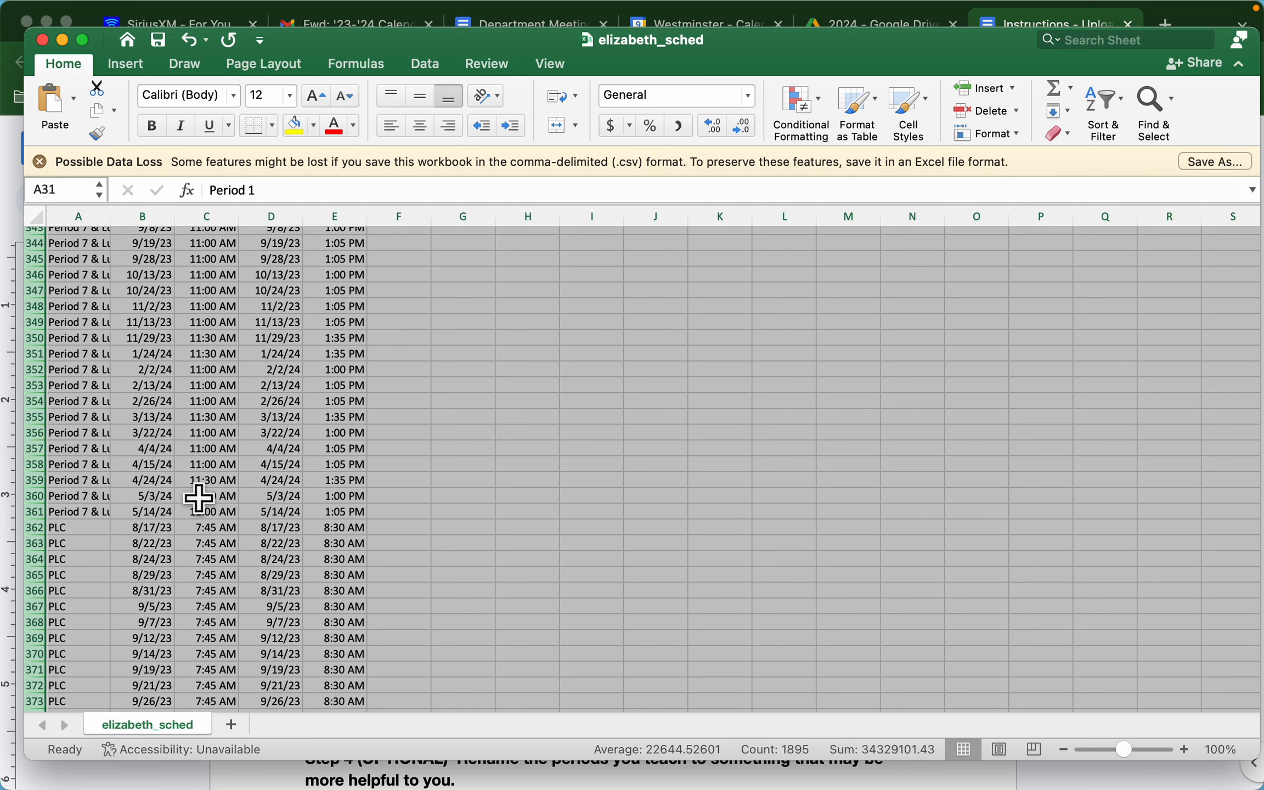
# - Look back through the class rows to Period 1 and check its class name in the Google Docs instructions table
pyautogui.scroll(20, 126, 378)
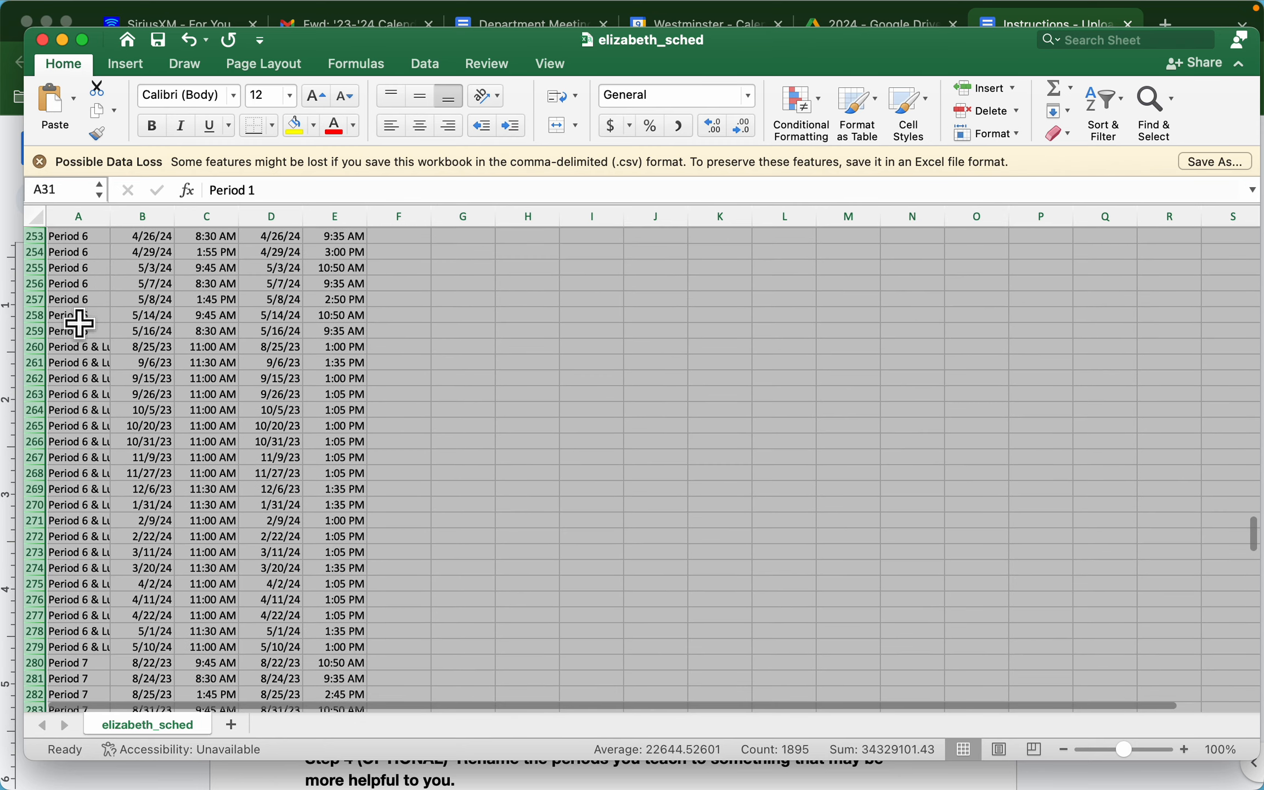
pyautogui.scroll(20, 68, 327)
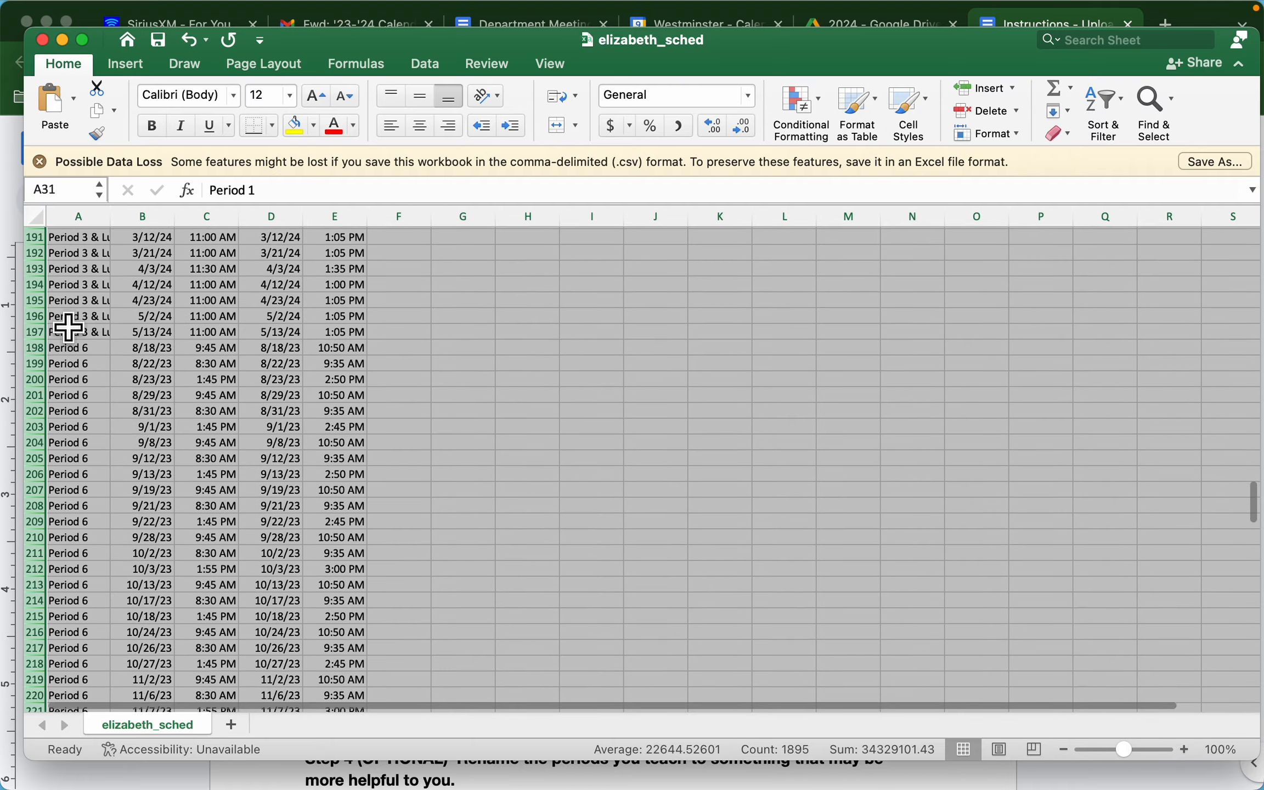
pyautogui.scroll(13, 68, 327)
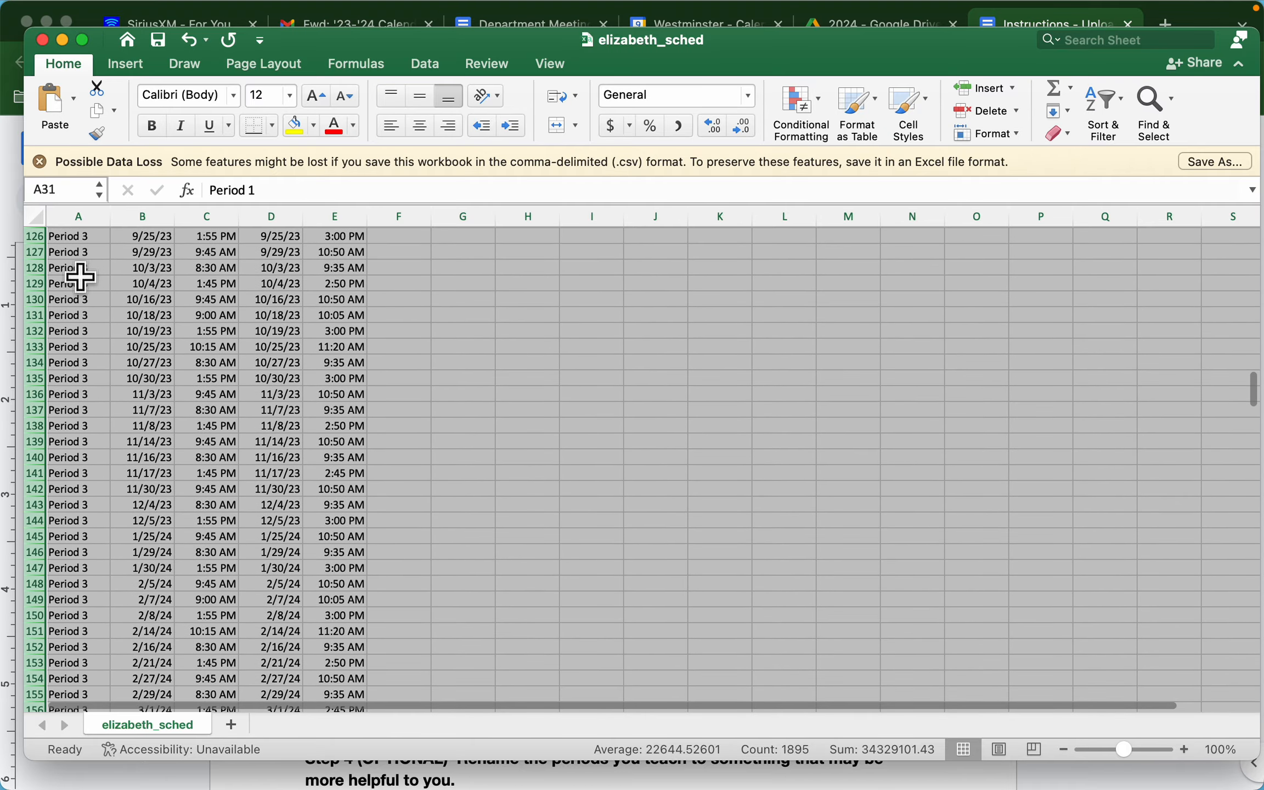
pyautogui.scroll(4, 80, 256)
pyautogui.scroll(15, 80, 257)
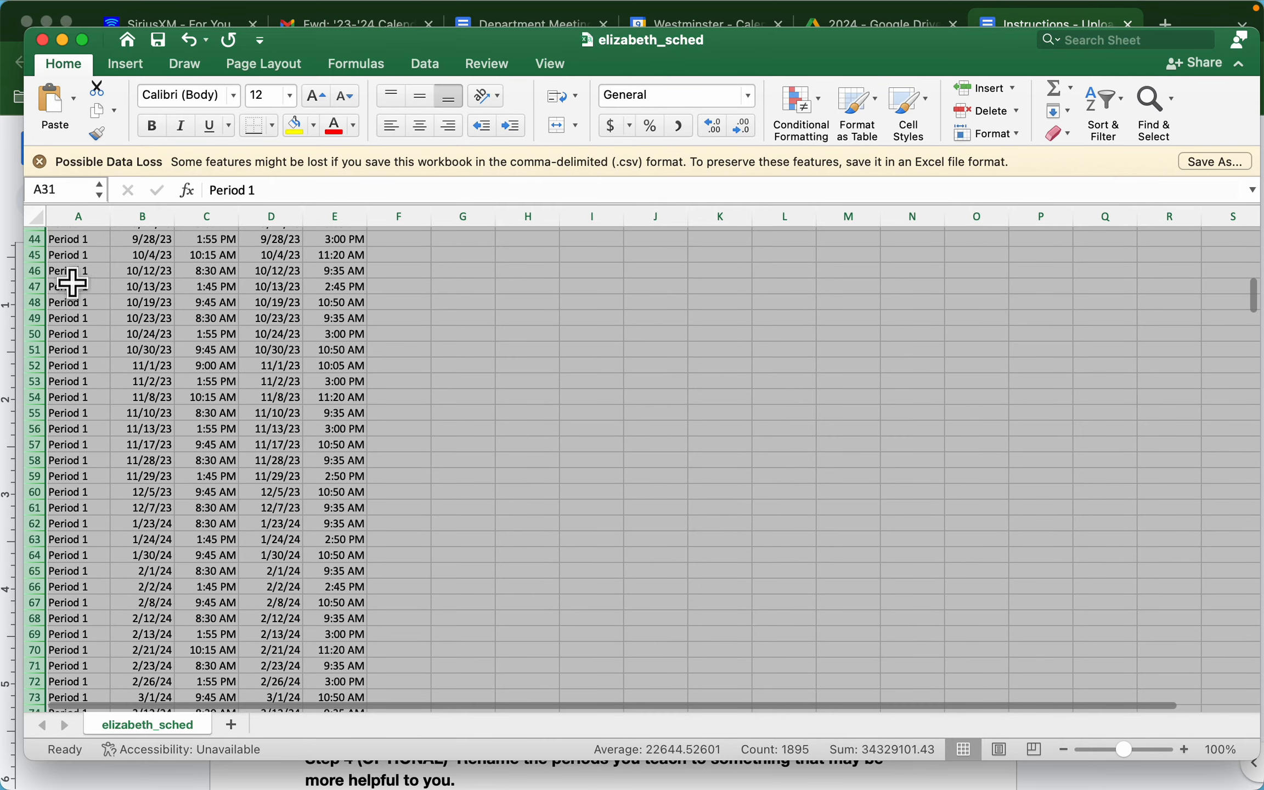
pyautogui.click(72, 287)
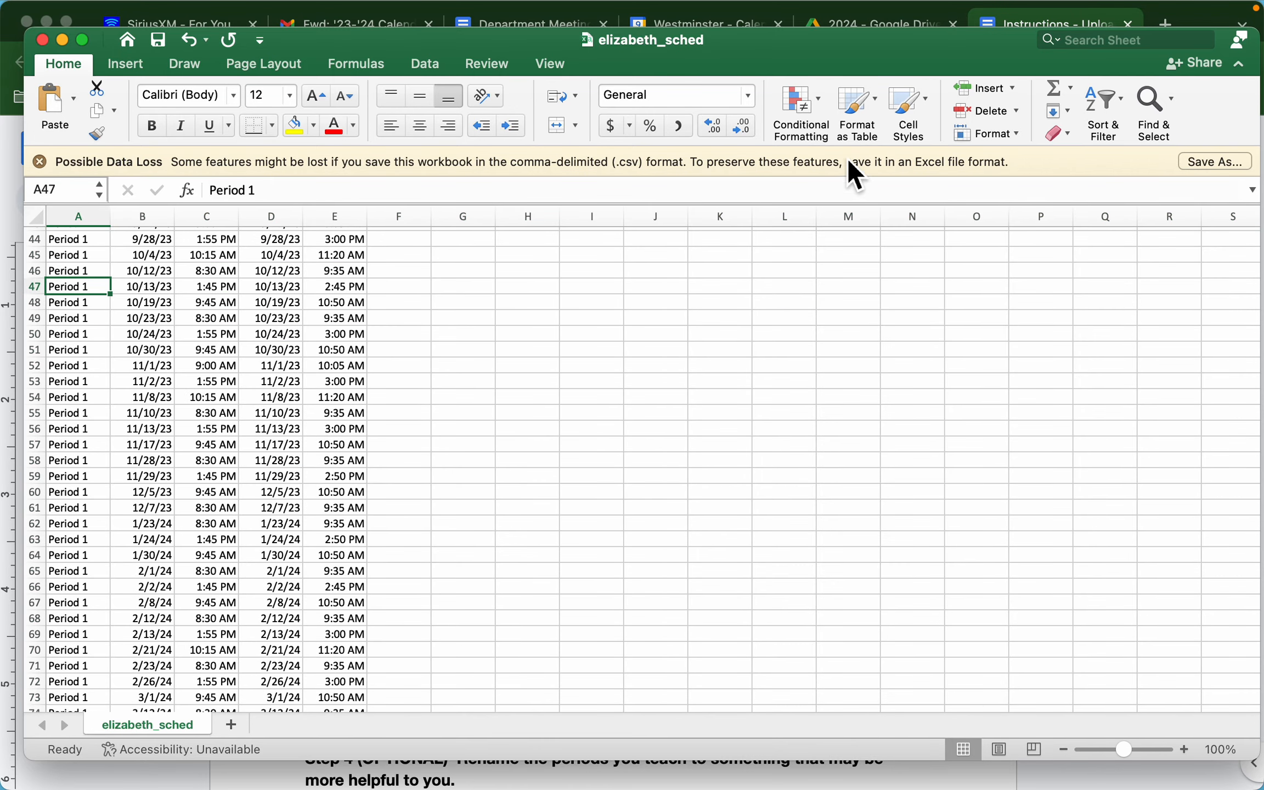
pyautogui.click(1041, 22)
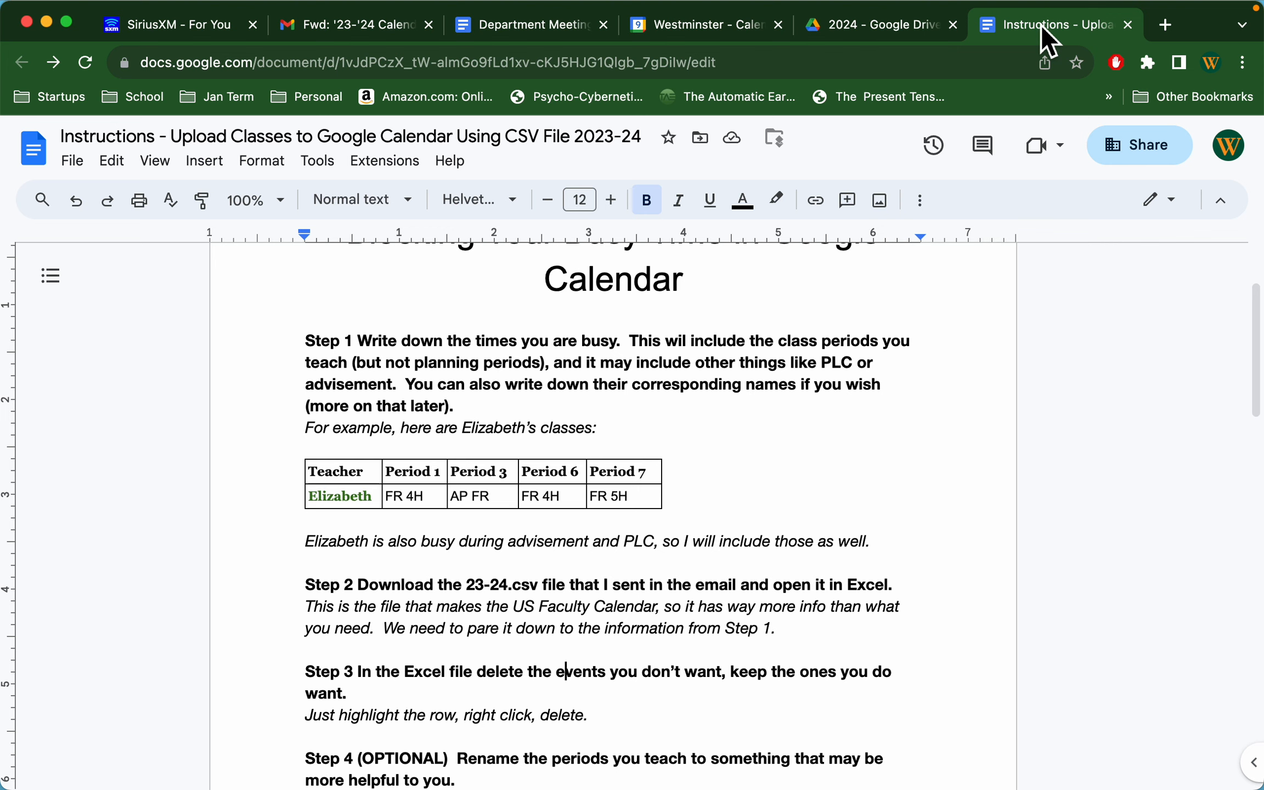
pyautogui.doubleClick(397, 500)
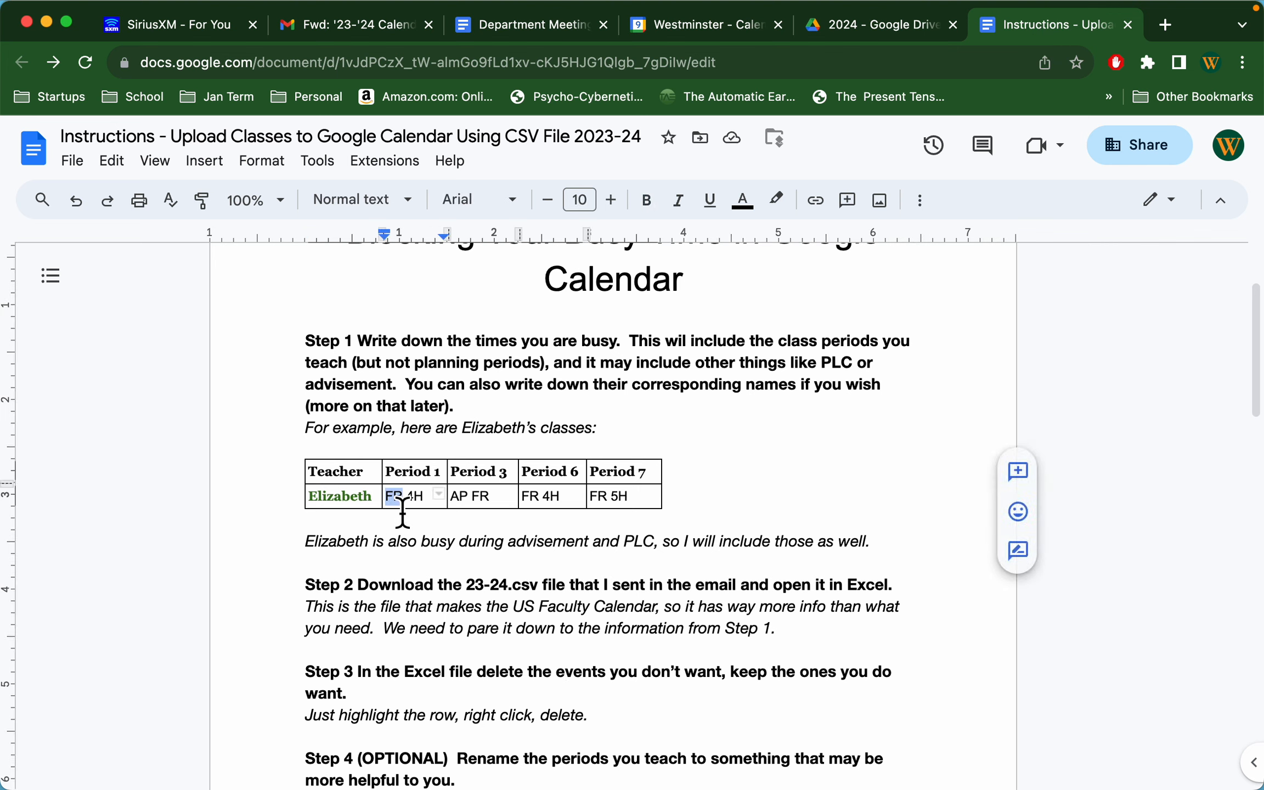
pyautogui.click(438, 495)
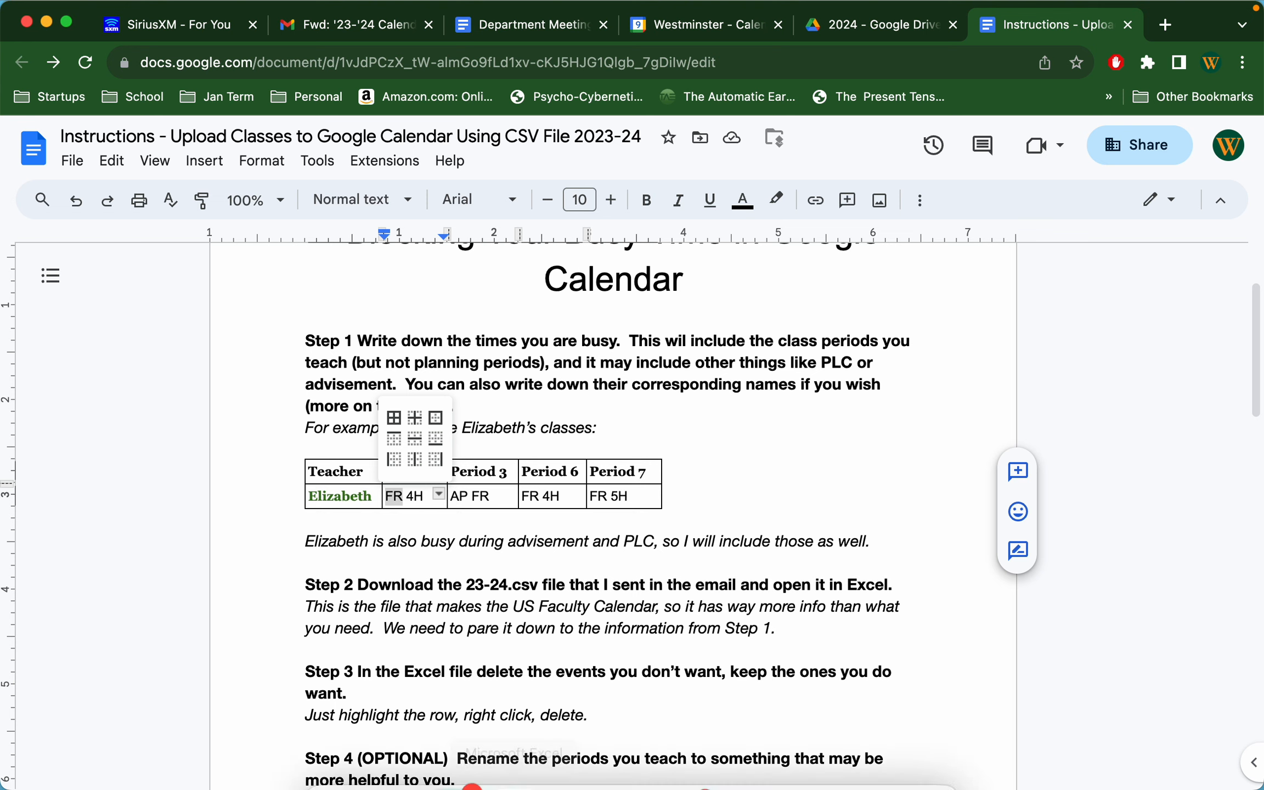
# - Return to Excel and replace every "Period 1" in the sheet with "FR 4H", as listed in the instructions table
pyautogui.moveTo(518, 735)
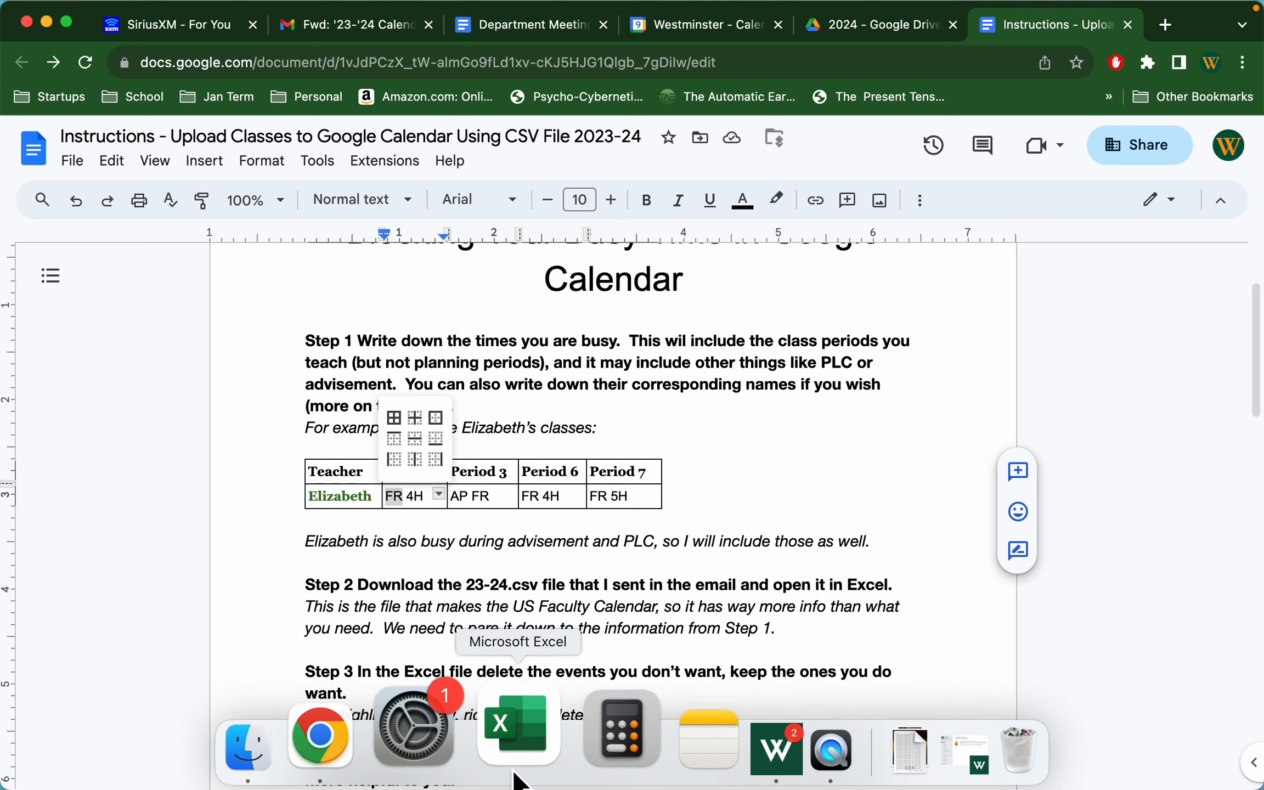
pyautogui.click(524, 732)
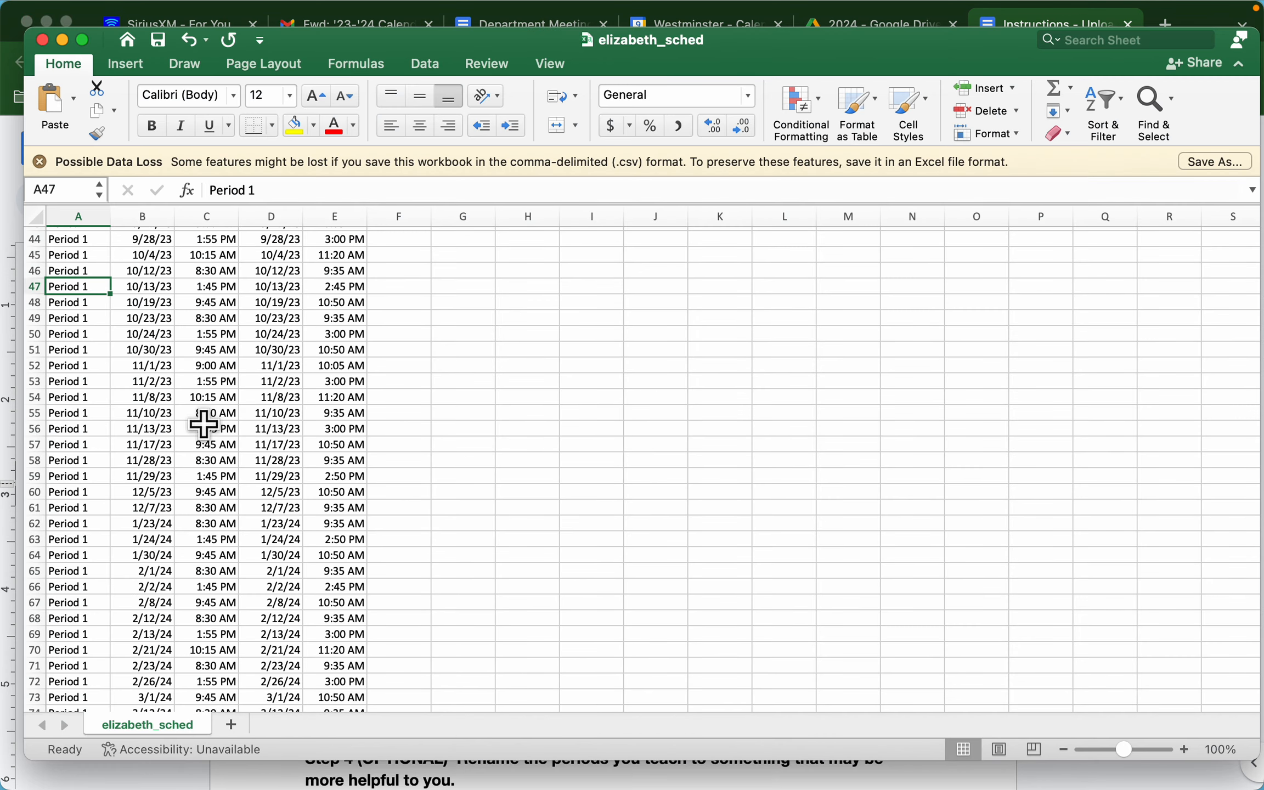
pyautogui.scroll(6, 92, 320)
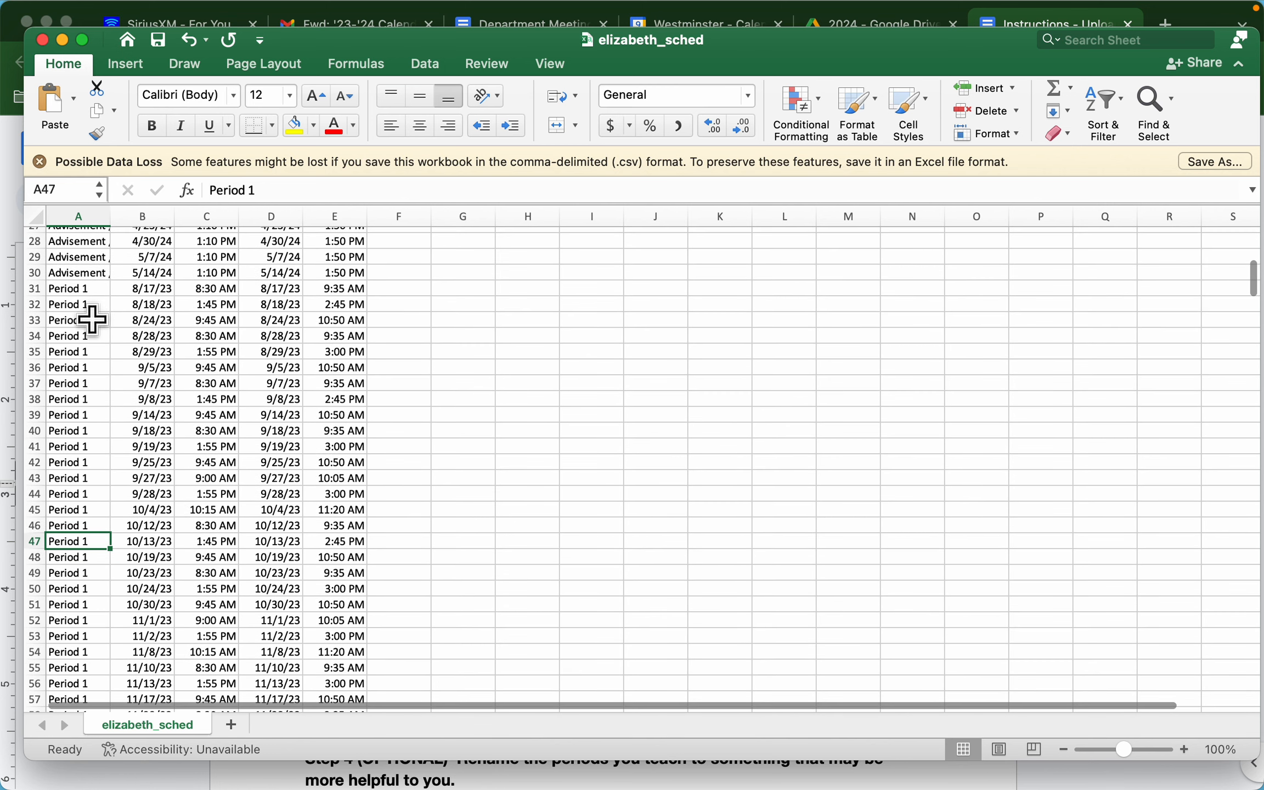
pyautogui.moveTo(69, 293)
pyautogui.mouseDown()
pyautogui.moveTo(62, 573)
pyautogui.moveTo(57, 293)
pyautogui.mouseUp()
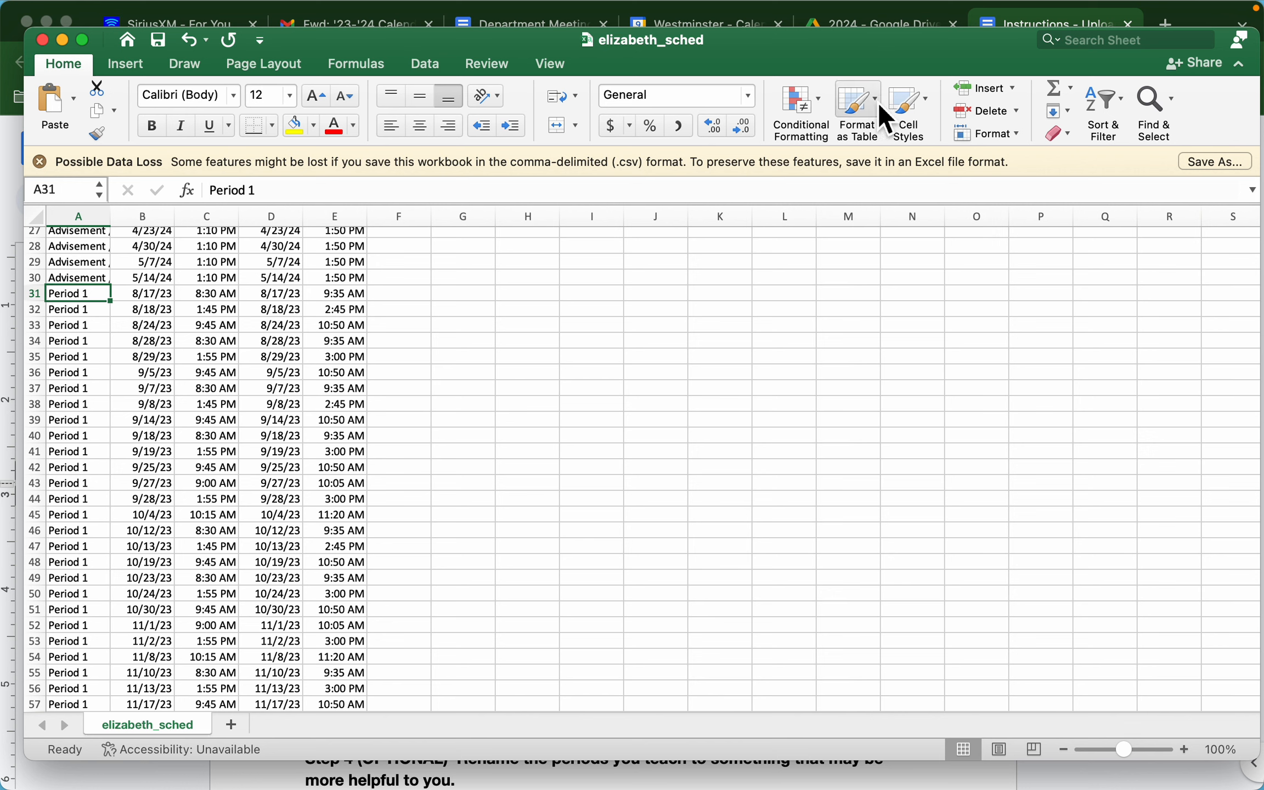
pyautogui.click(1178, 101)
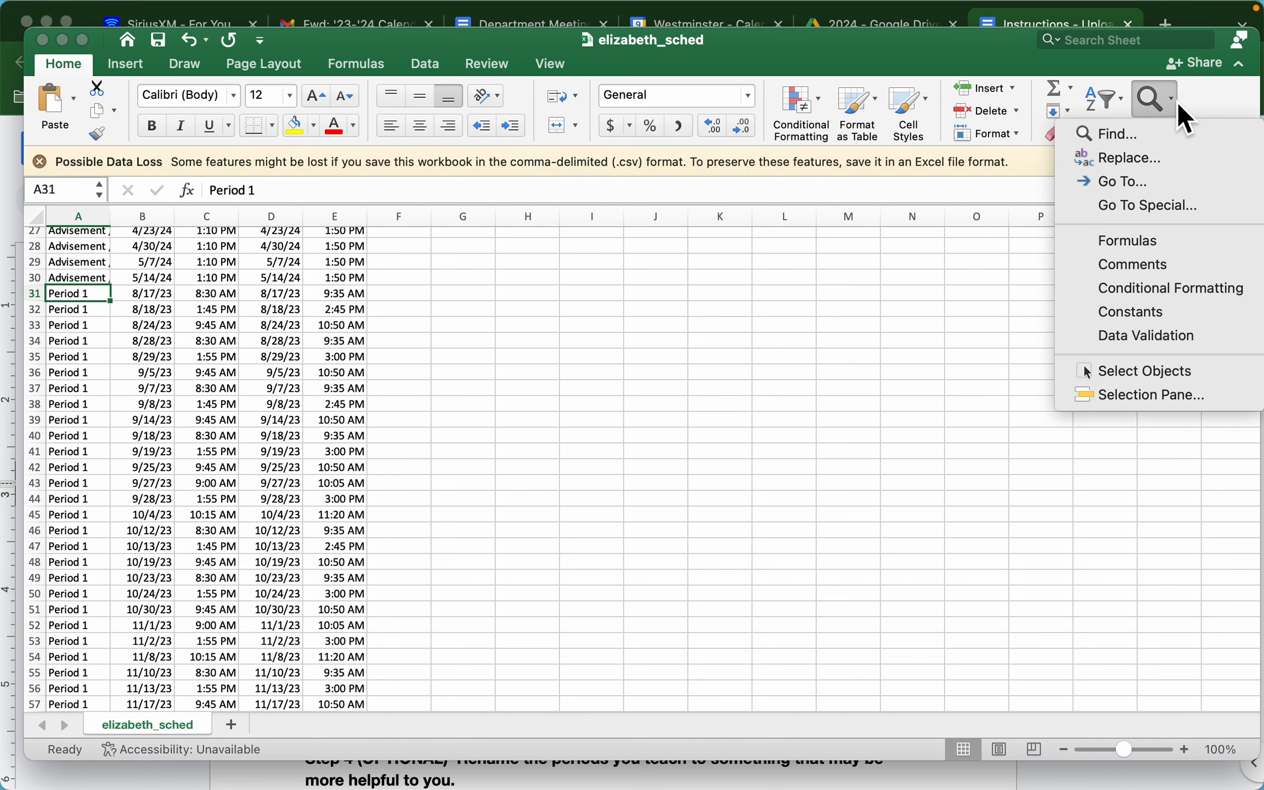
pyautogui.click(1178, 161)
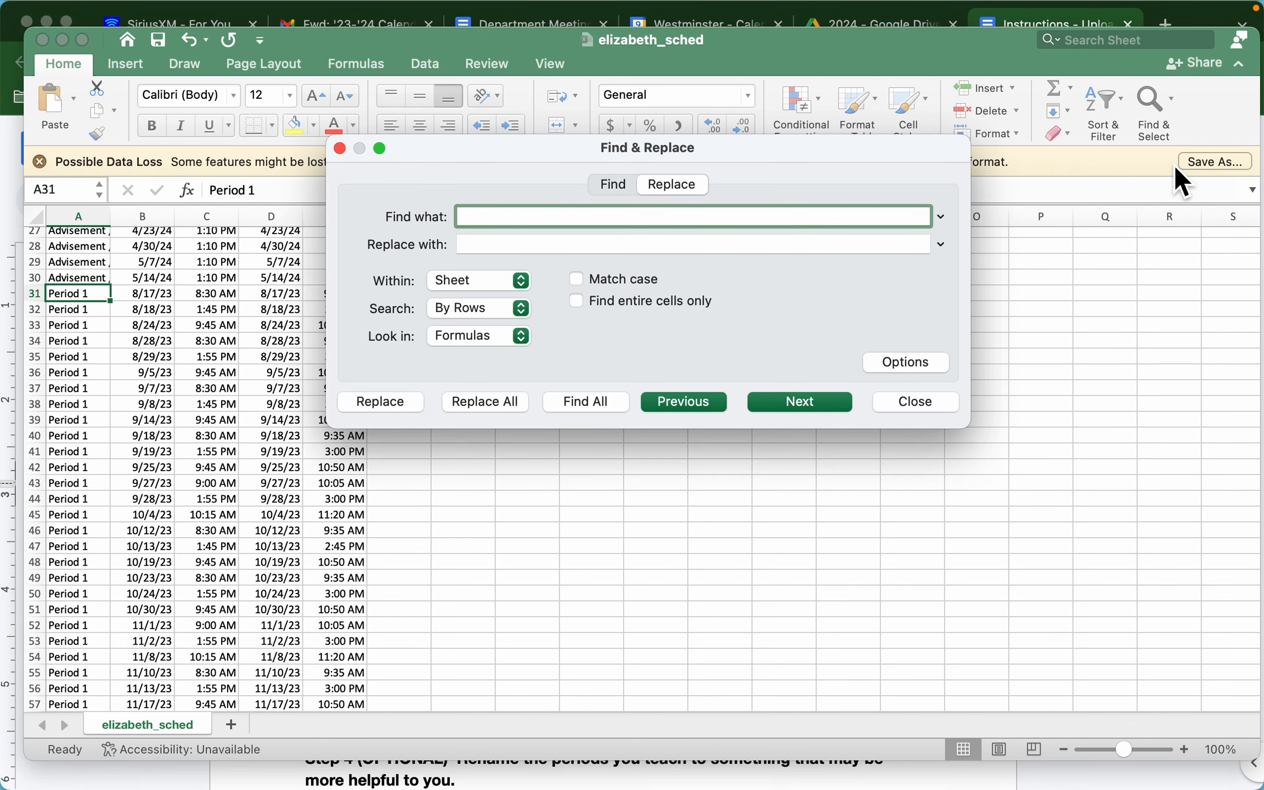
pyautogui.write('Period 1')
pyautogui.press('Tab')
pyautogui.write('FR 4H')
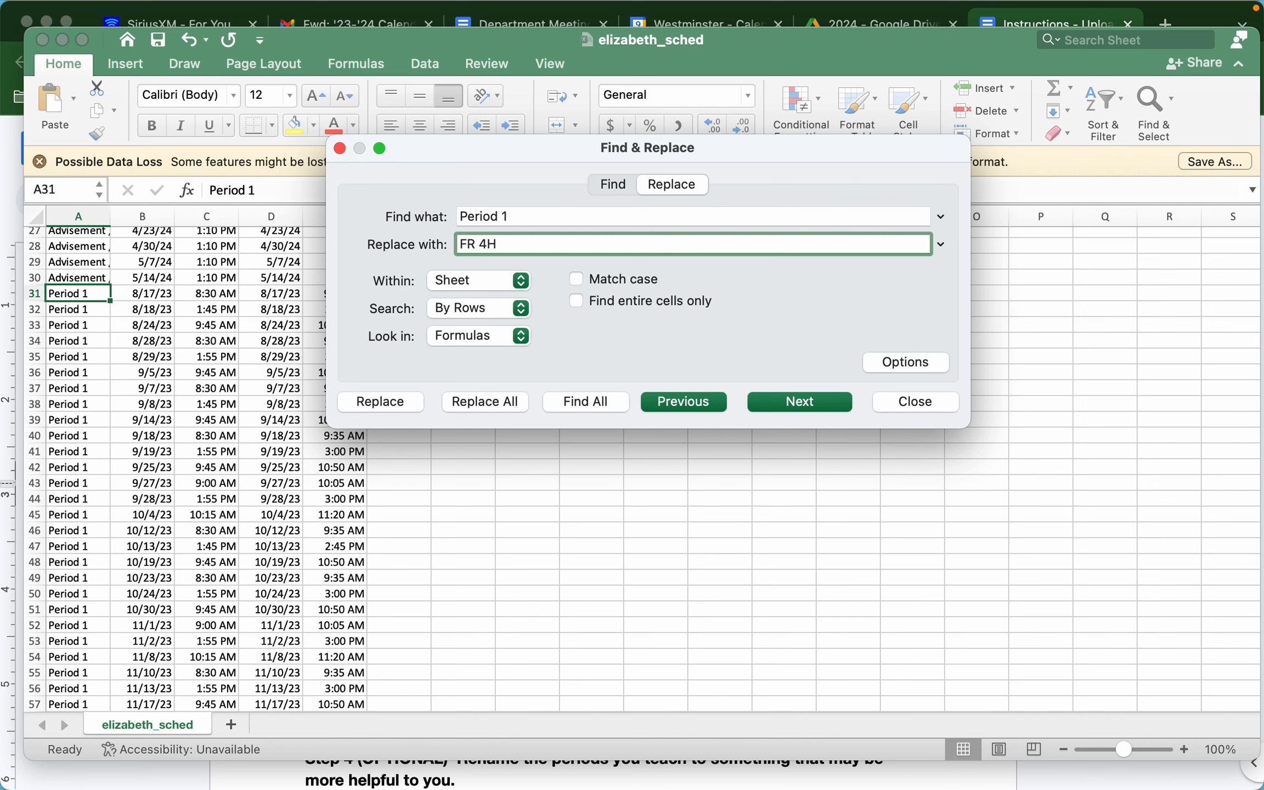
pyautogui.click(979, 25)
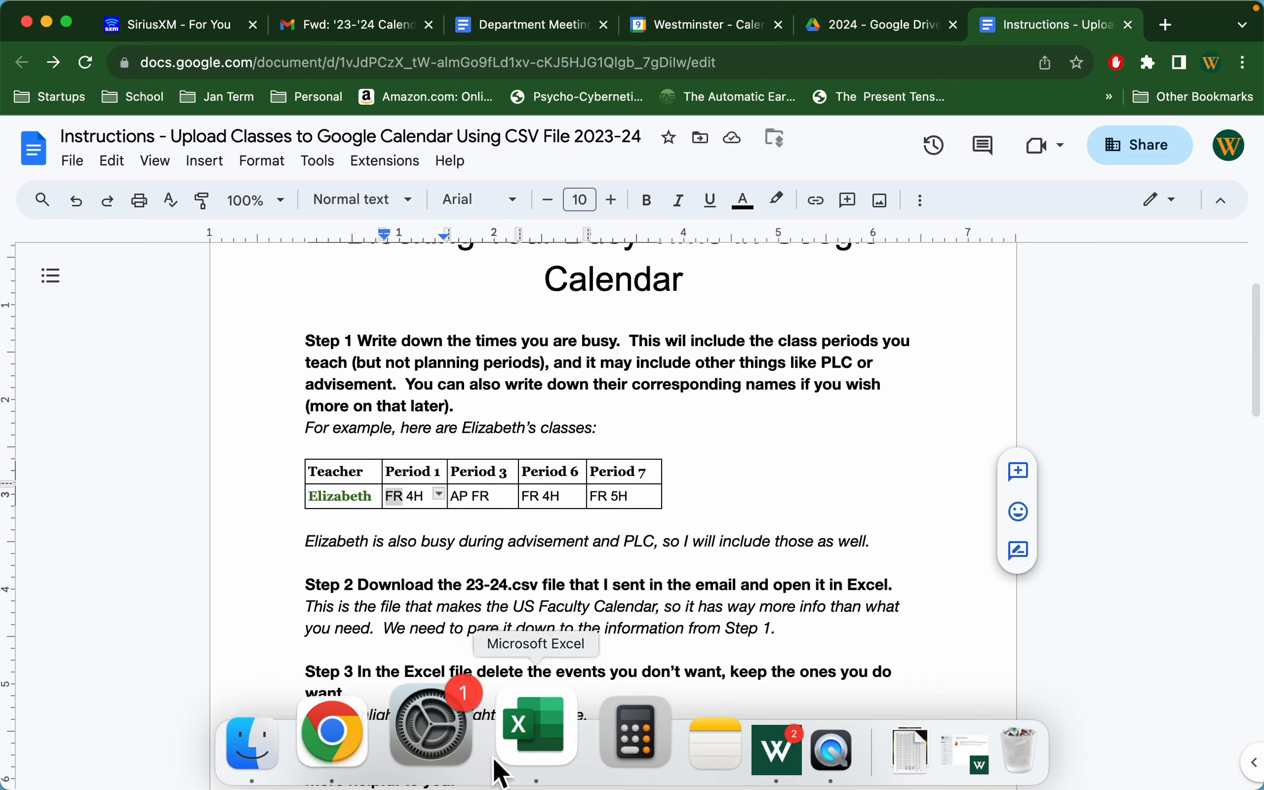
pyautogui.click(516, 749)
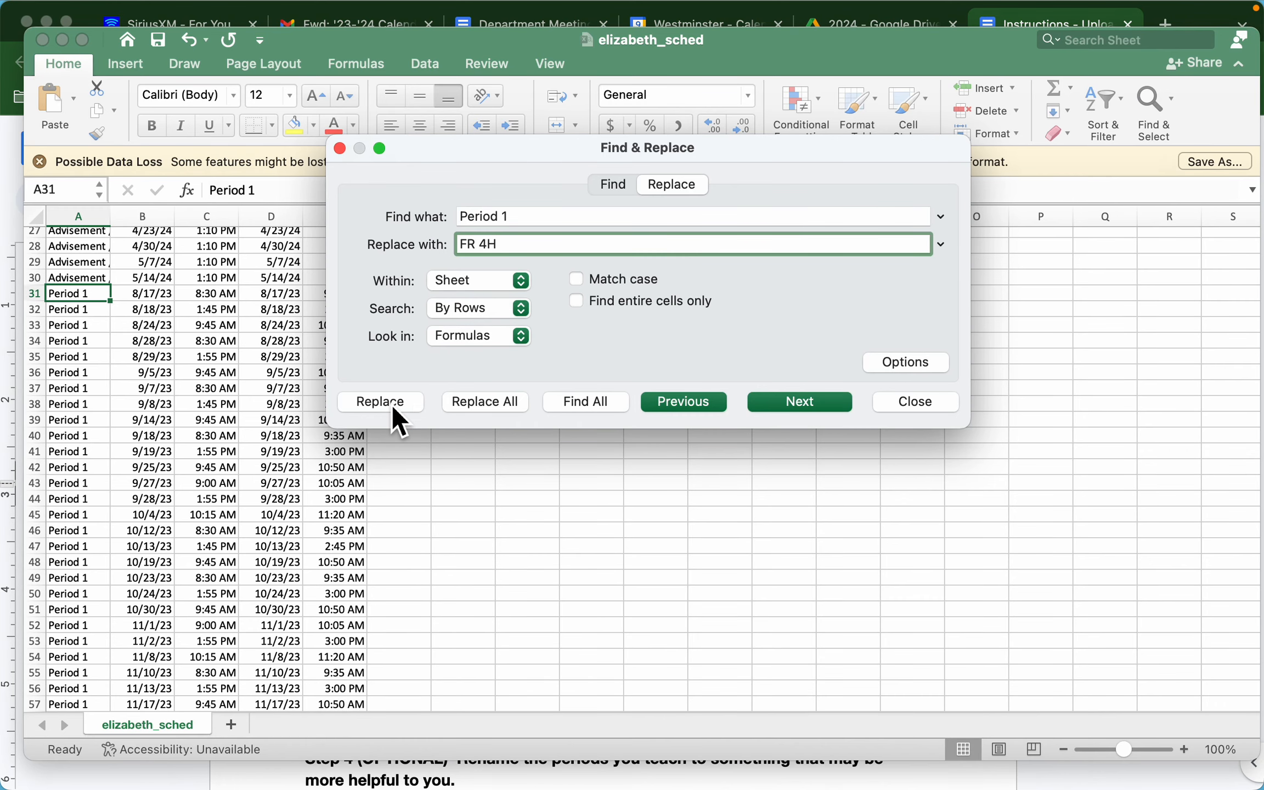
pyautogui.click(503, 410)
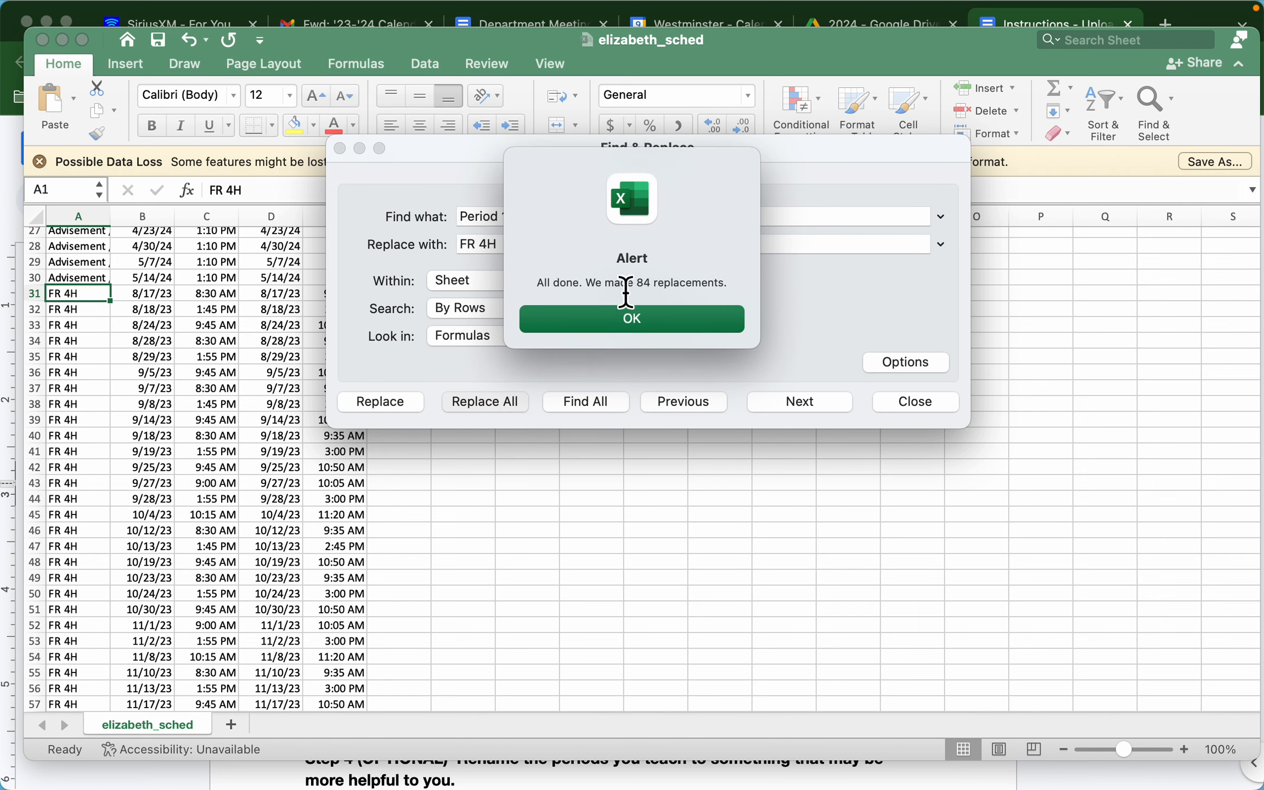
pyautogui.click(657, 322)
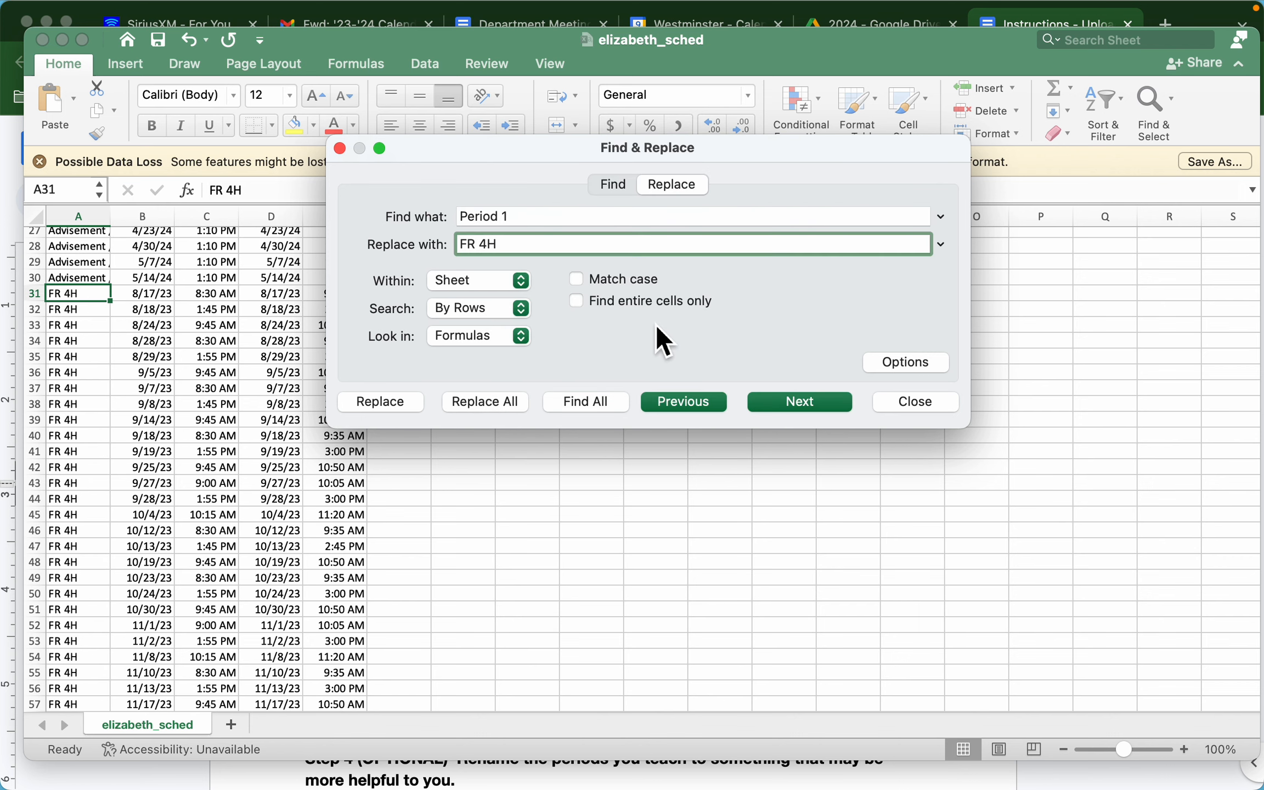
pyautogui.click(910, 403)
# - Examine the renamed Period 1 events down to the first lunch event in cell A94
pyautogui.scroll(-5, 81, 438)
pyautogui.scroll(-15, 81, 438)
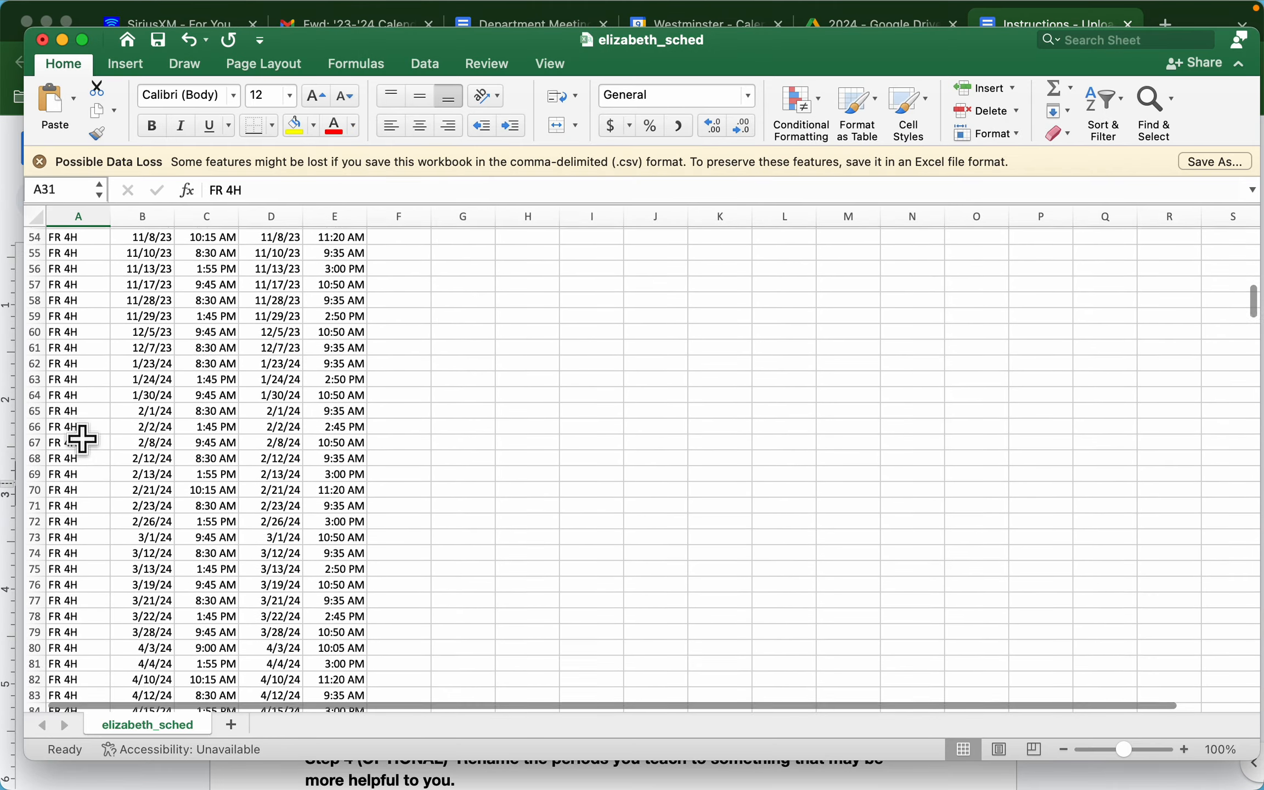
pyautogui.scroll(-6, 81, 438)
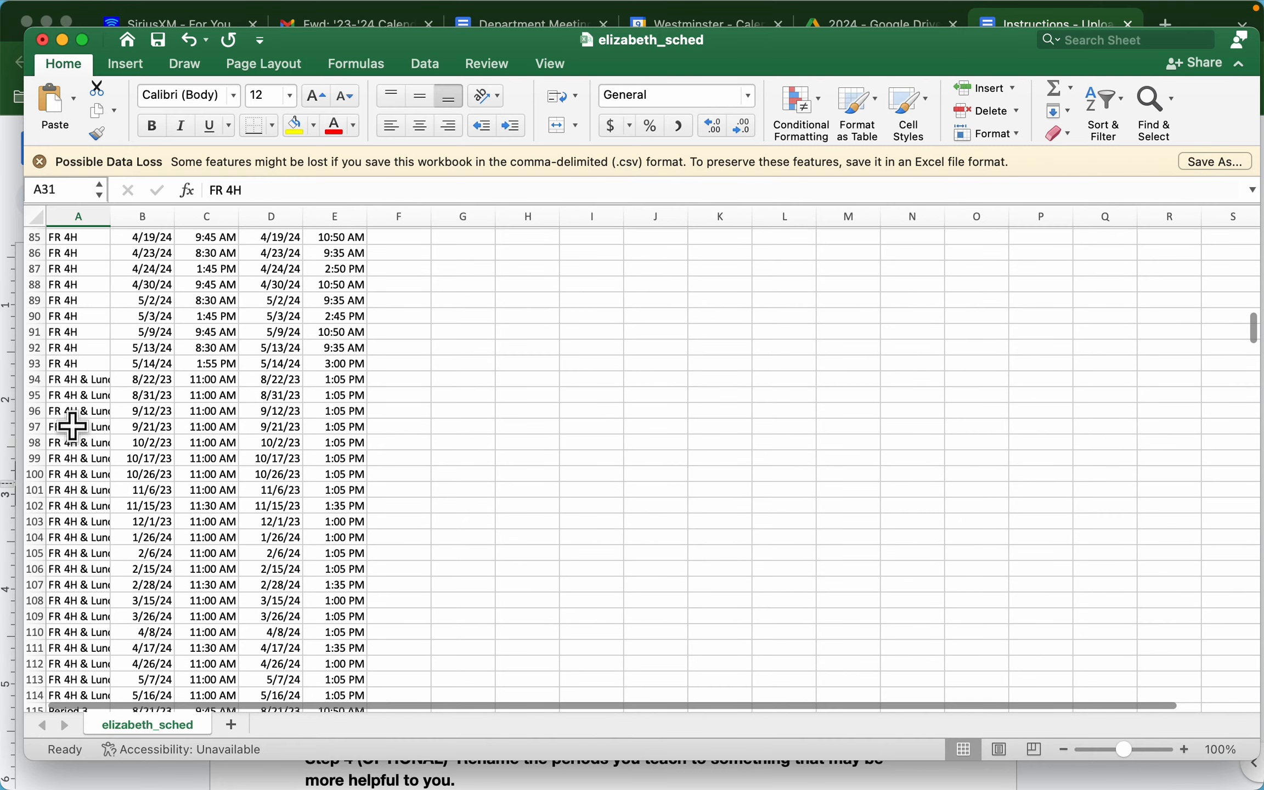
pyautogui.click(75, 383)
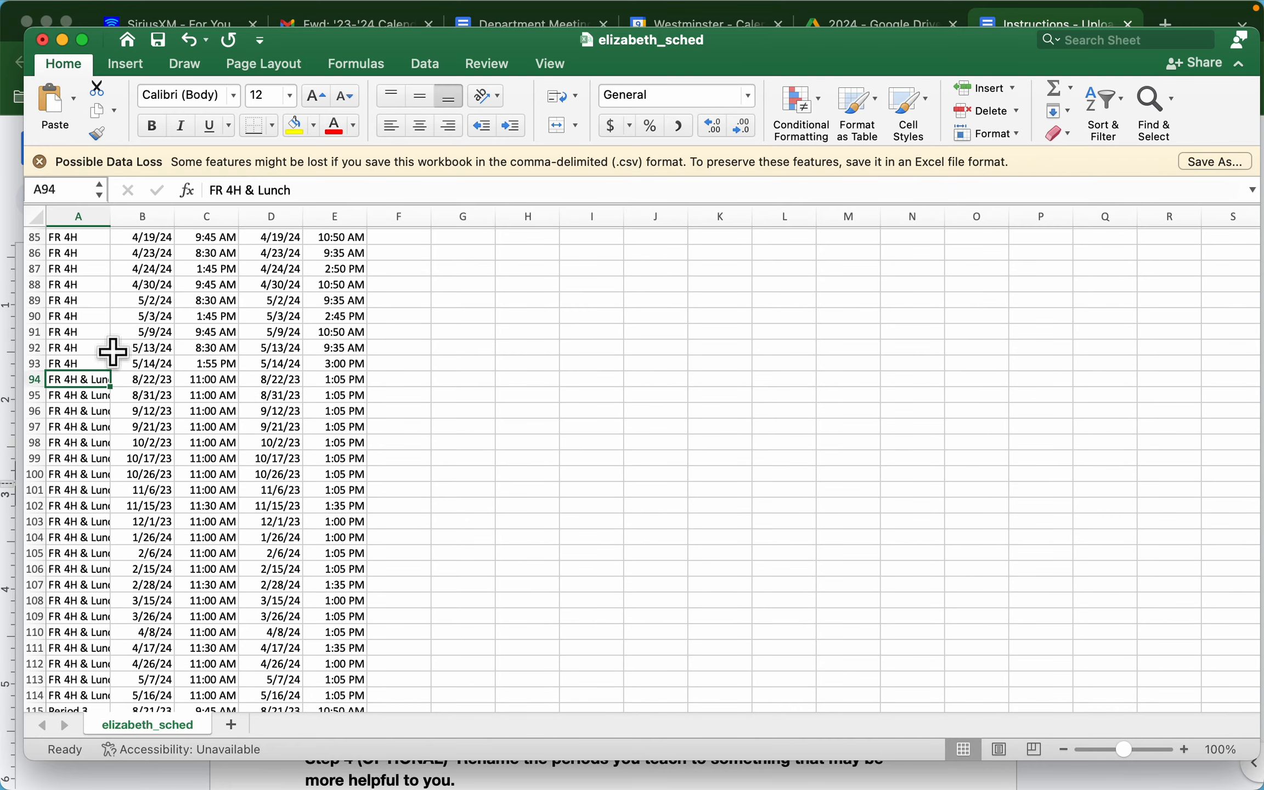
pyautogui.click(1154, 113)
pyautogui.click(1145, 166)
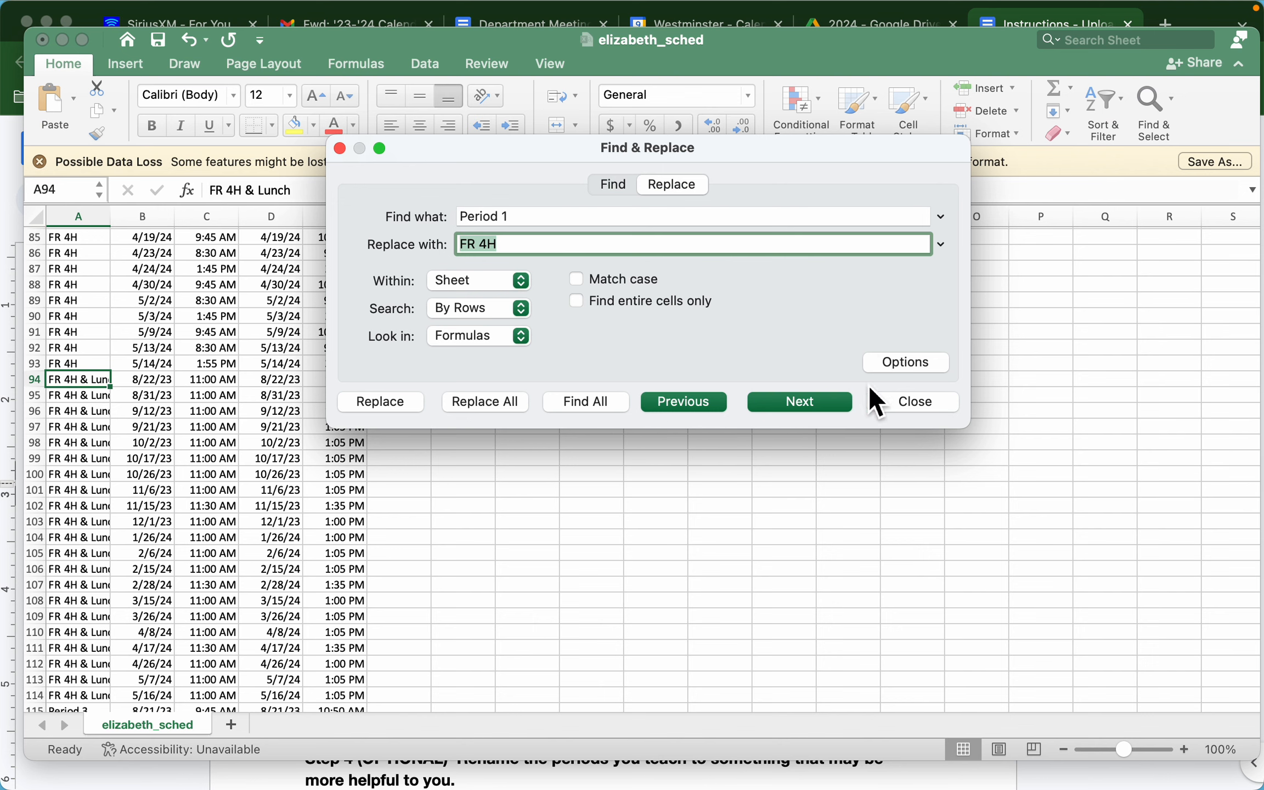
pyautogui.click(914, 402)
# - Look down to the Period 3 rows, check their class name in the Google Docs instructions table, and return to Excel
pyautogui.scroll(-6, 93, 495)
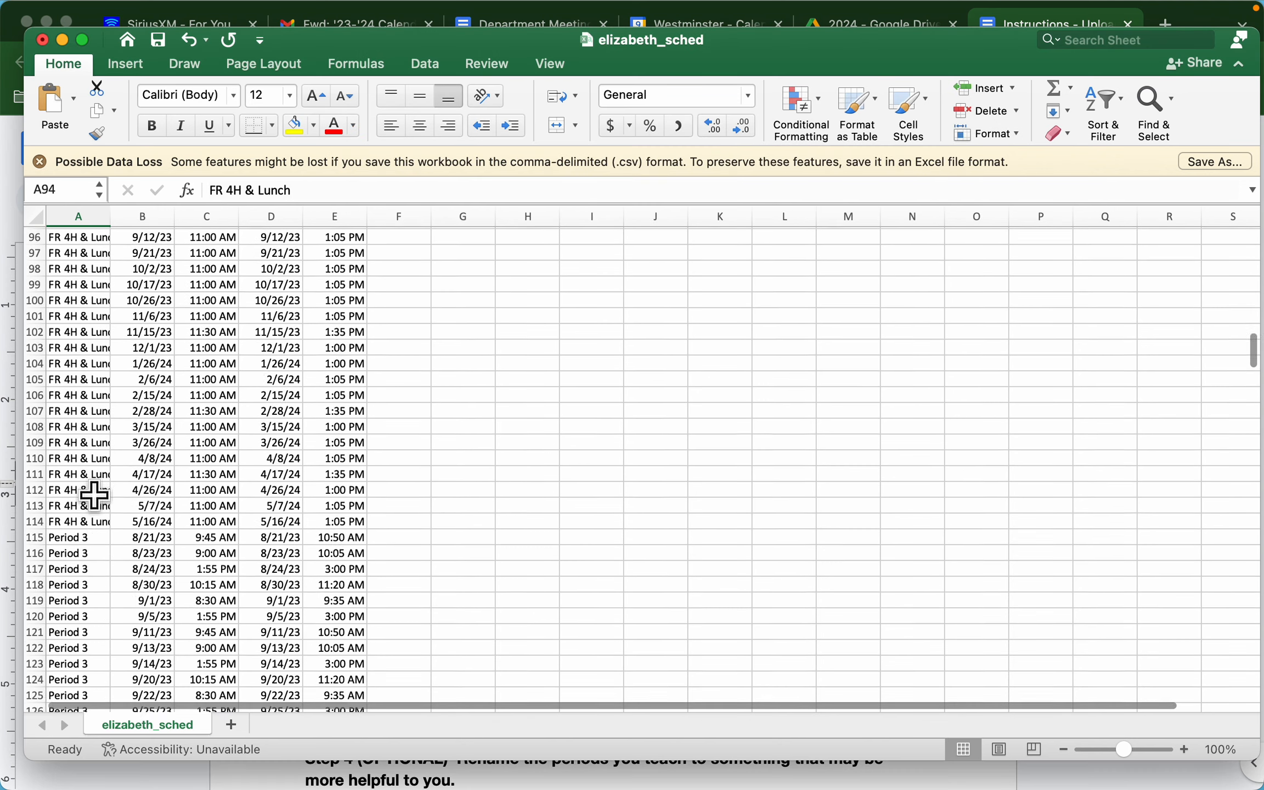
pyautogui.click(992, 23)
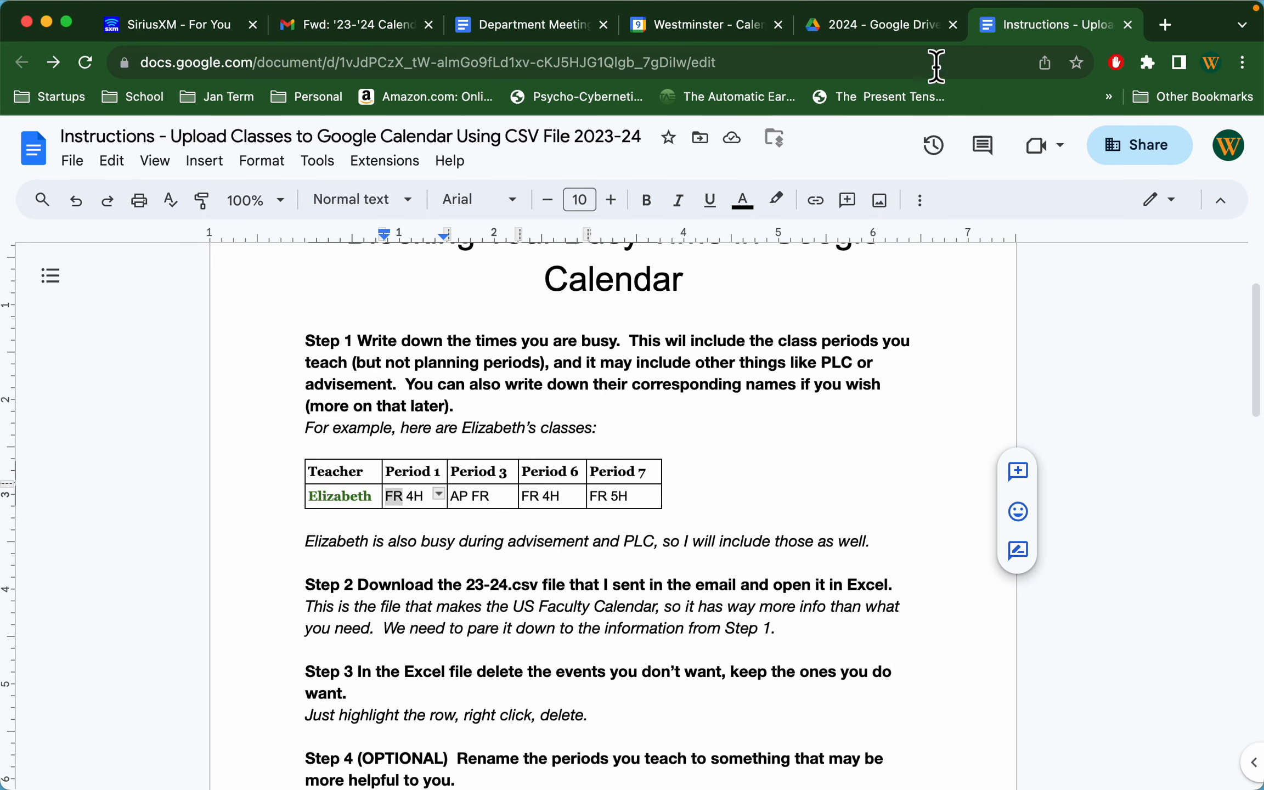
pyautogui.click(497, 730)
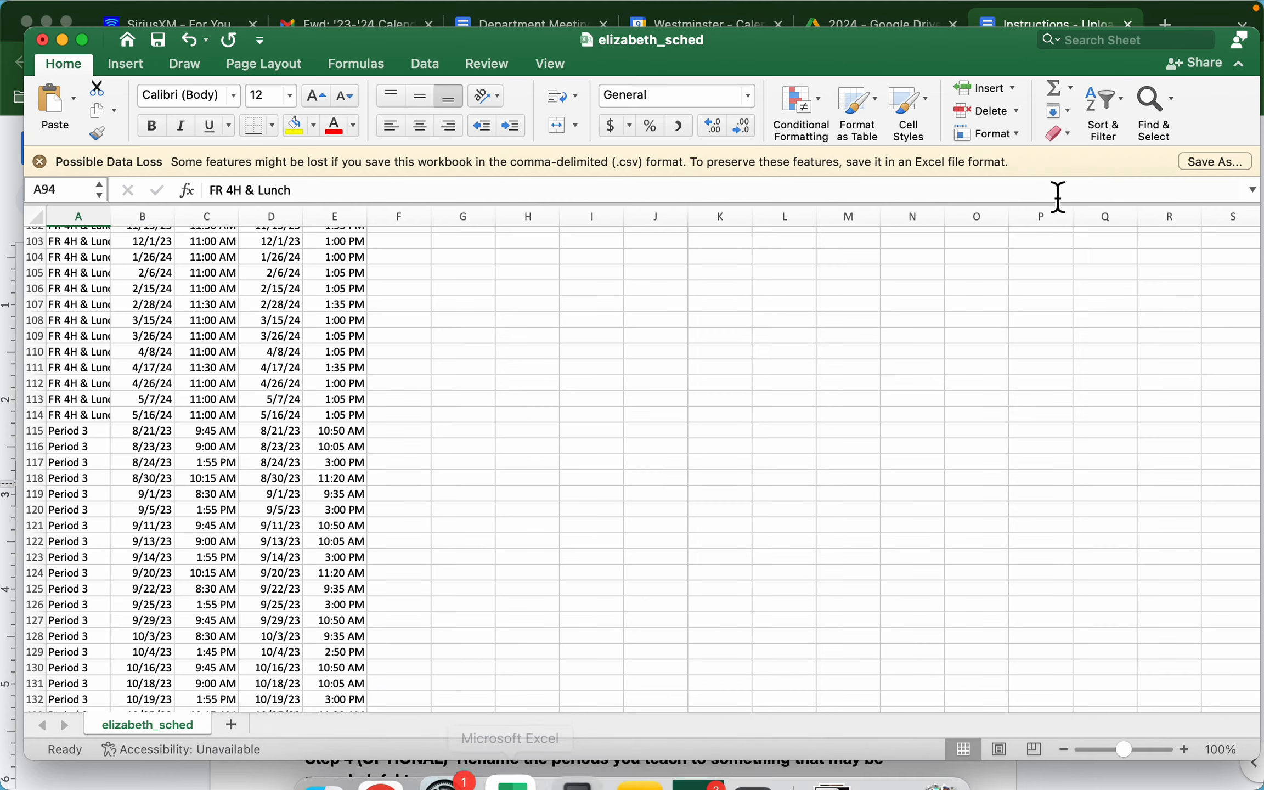
# - Replace every "Period 3" in the sheet with "AP FR", as listed in the instructions table
pyautogui.click(1180, 100)
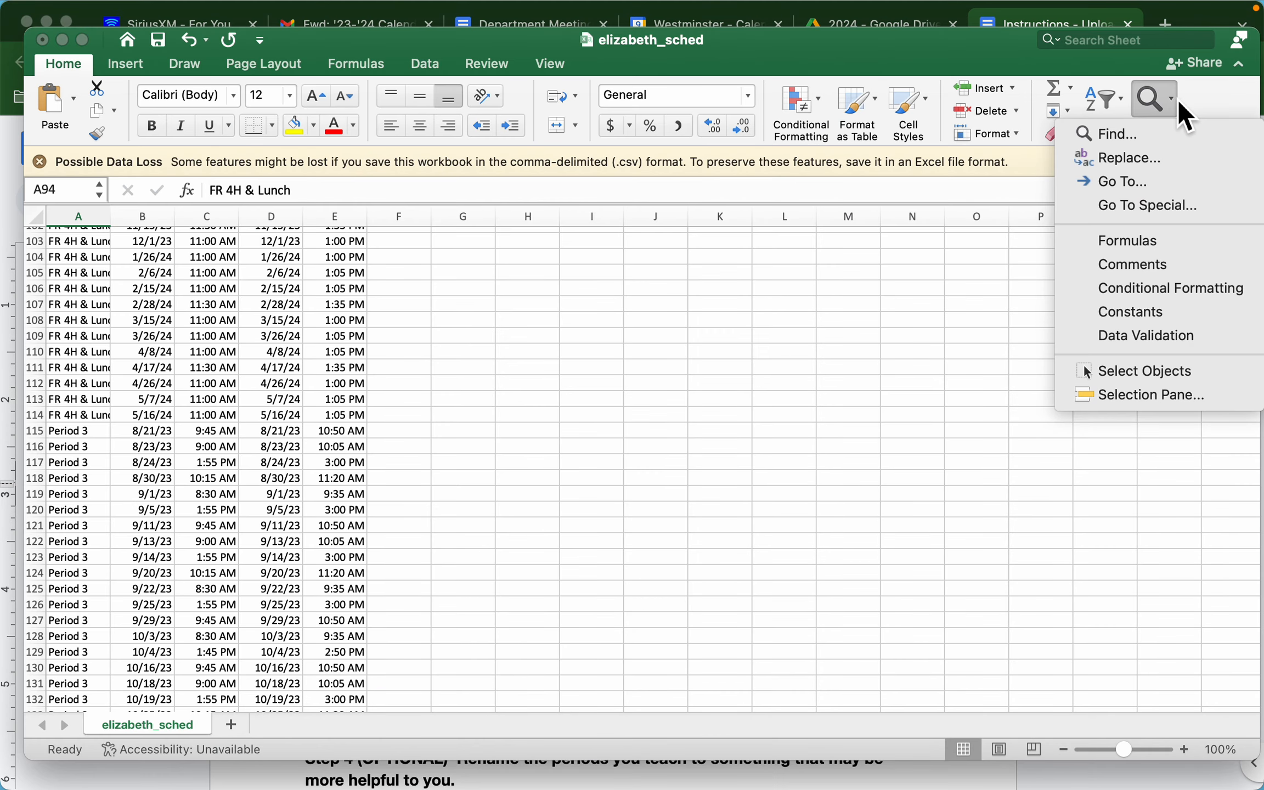
pyautogui.click(1139, 158)
pyautogui.click(629, 219)
pyautogui.press('BackSpace')
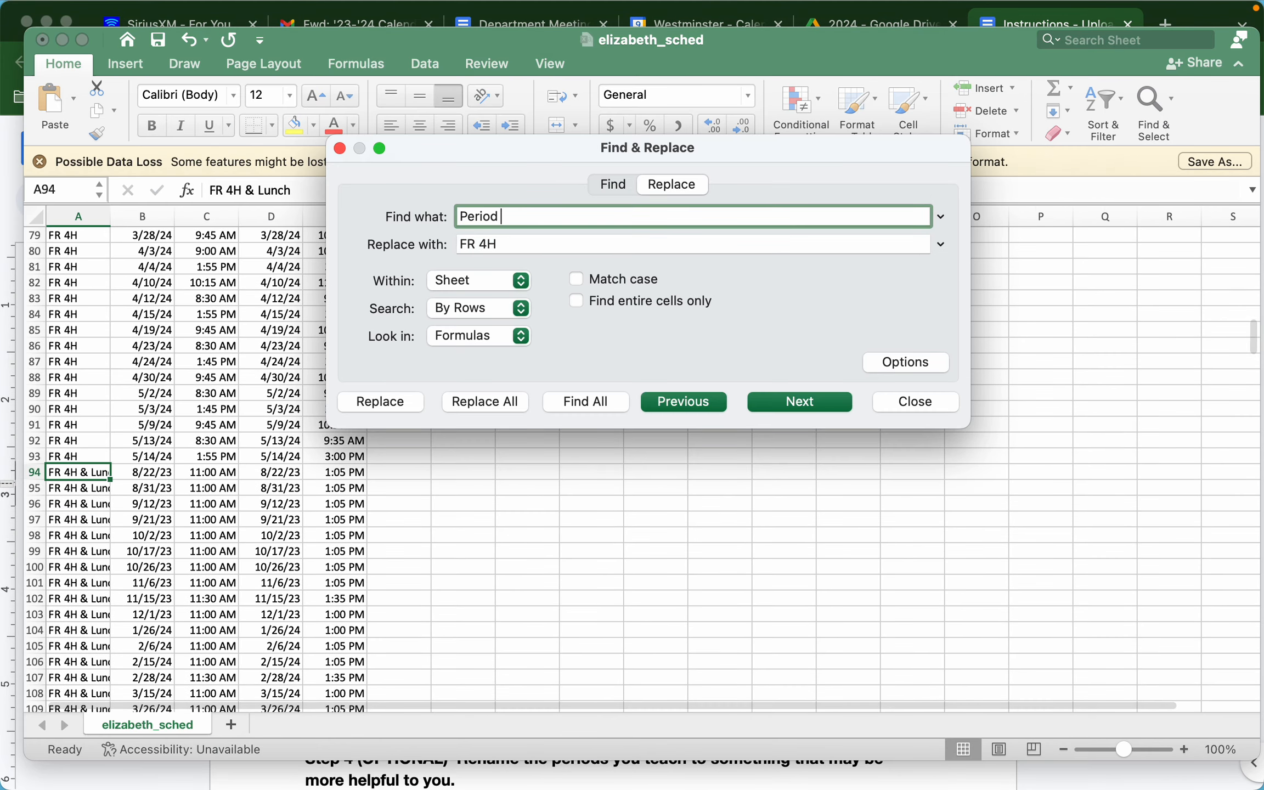
pyautogui.write('3')
pyautogui.press('Tab')
pyautogui.write('AP FR')
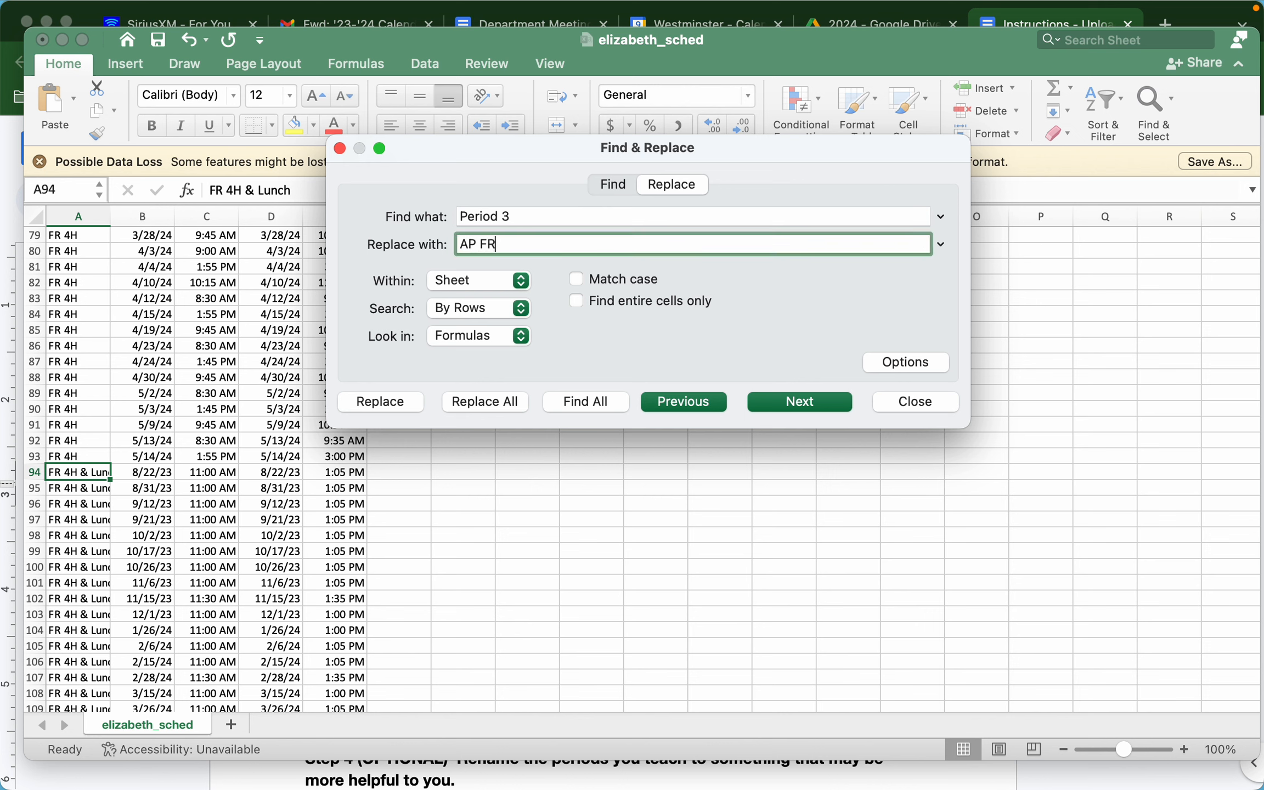
pyautogui.click(491, 401)
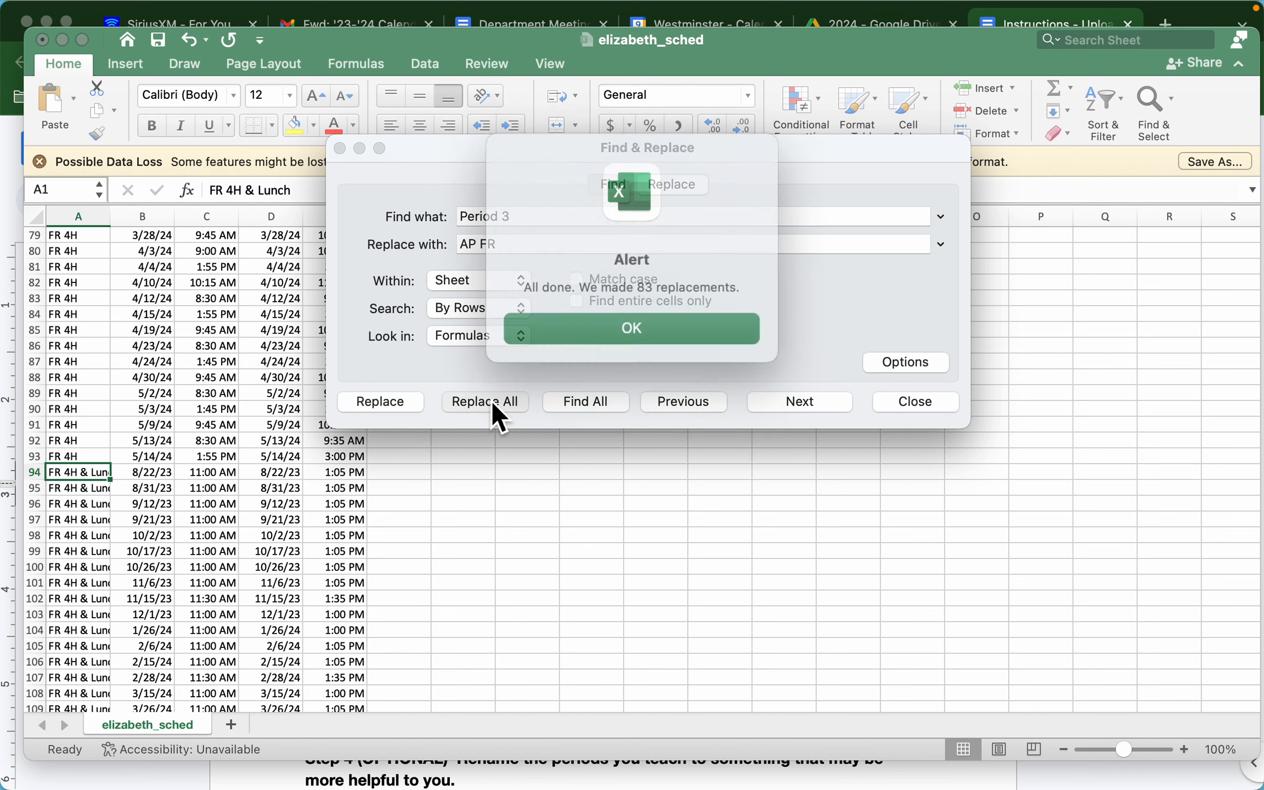
pyautogui.click(614, 316)
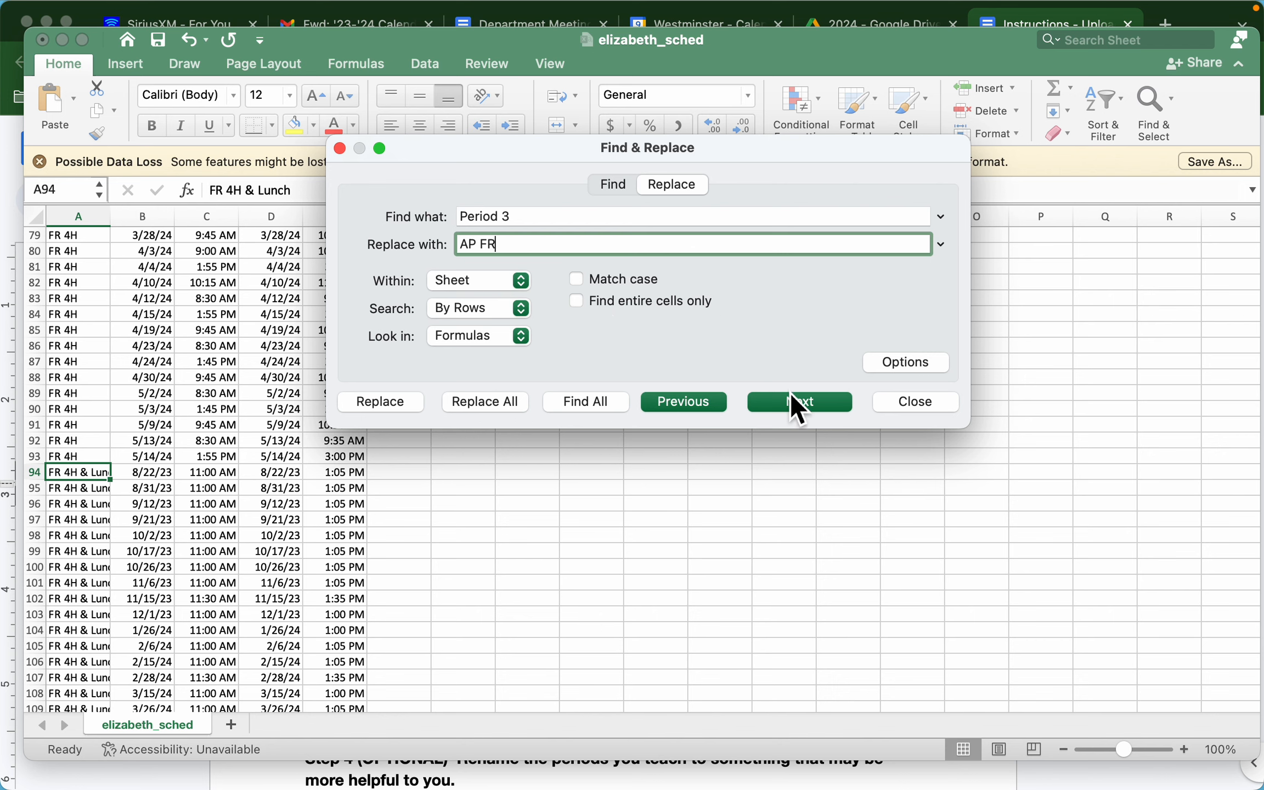
# - Set the replacement's search text to "Period 6" and check that period's class name in the Google Docs instructions table
pyautogui.click(522, 217)
pyautogui.press('BackSpace')
pyautogui.write('6')
pyautogui.click(990, 22)
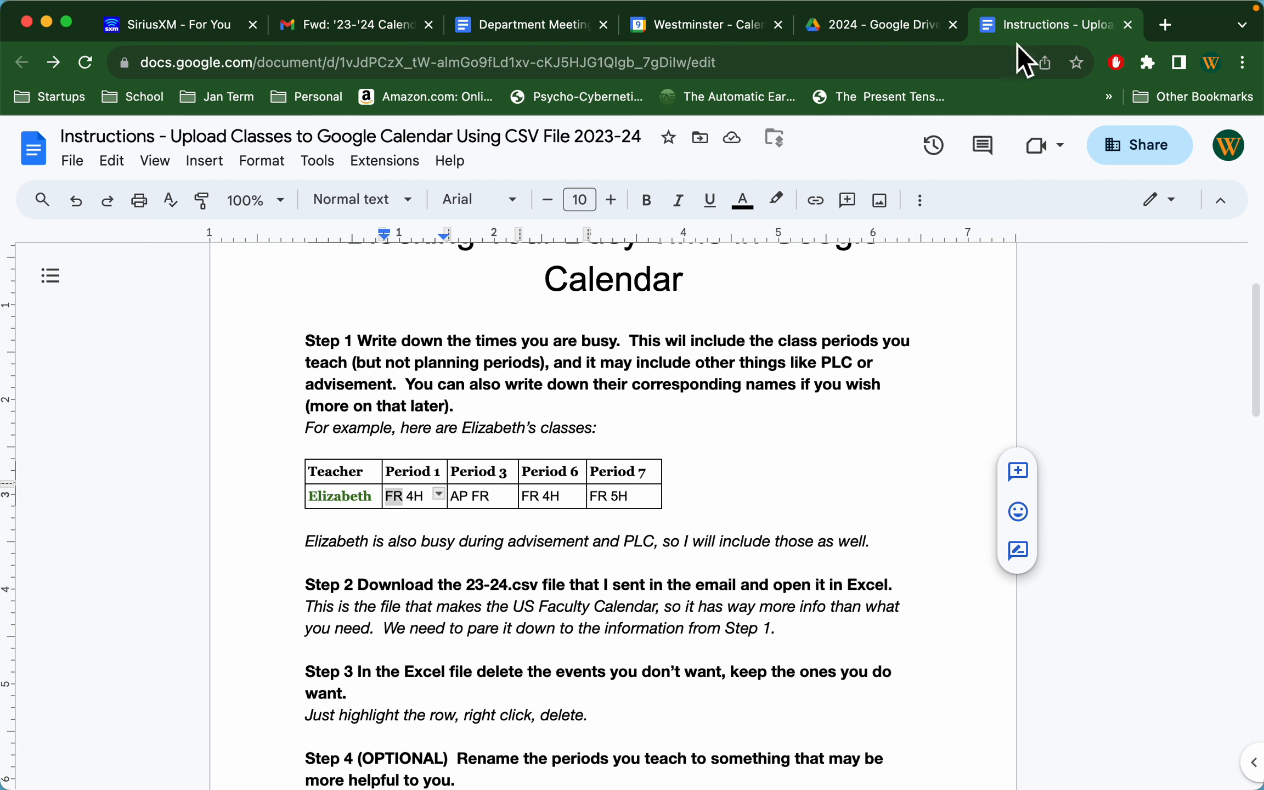
pyautogui.moveTo(465, 756)
pyautogui.click(545, 732)
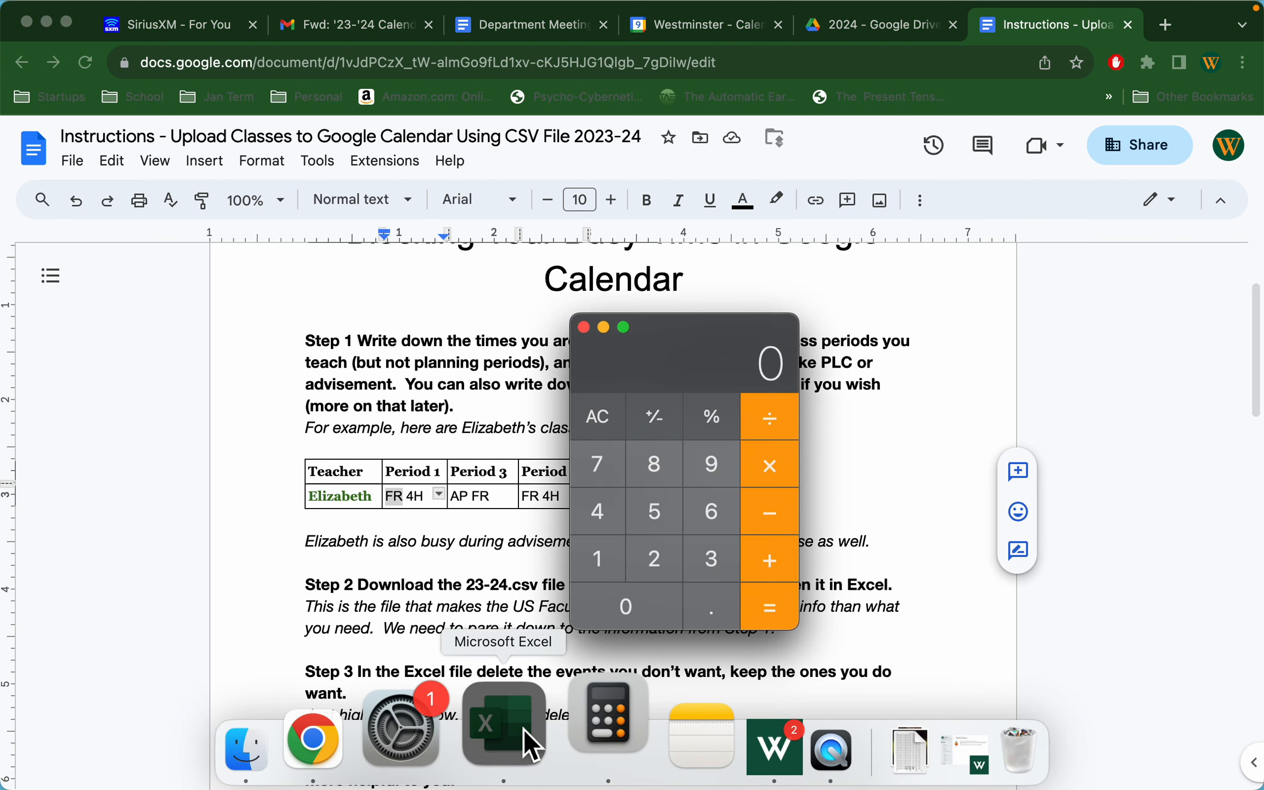
# - Return to Excel and replace every "Period 6" in the sheet with "FR 4H"
pyautogui.click(524, 738)
pyautogui.click(620, 247)
pyautogui.press('BackSpace')
pyautogui.press('BackSpace')
pyautogui.press('BackSpace')
pyautogui.press('BackSpace')
pyautogui.press('BackSpace')
pyautogui.write('FR 4H')
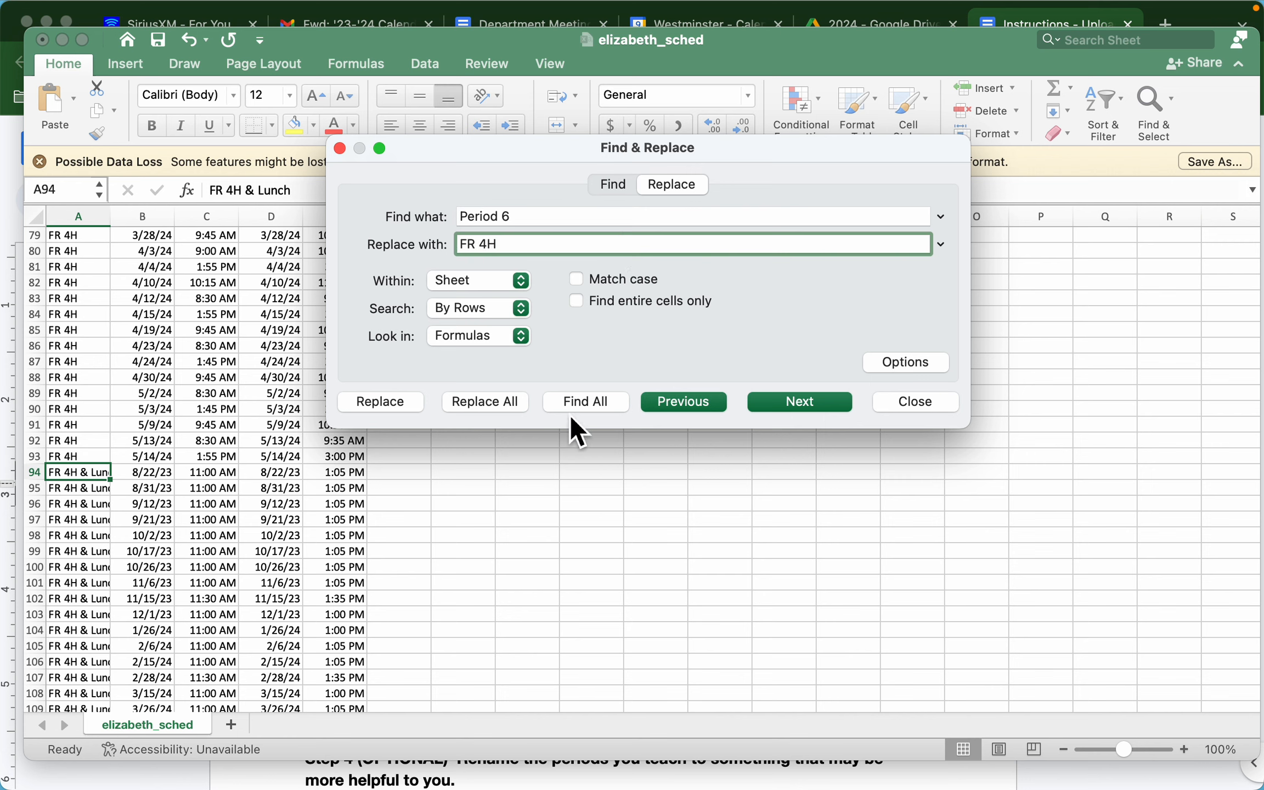
pyautogui.click(502, 403)
pyautogui.click(606, 326)
# - Check Period 7's class name in the Google Docs table and, back in Excel, replace every "Period 7" in the sheet with "FR 5H"
pyautogui.click(987, 21)
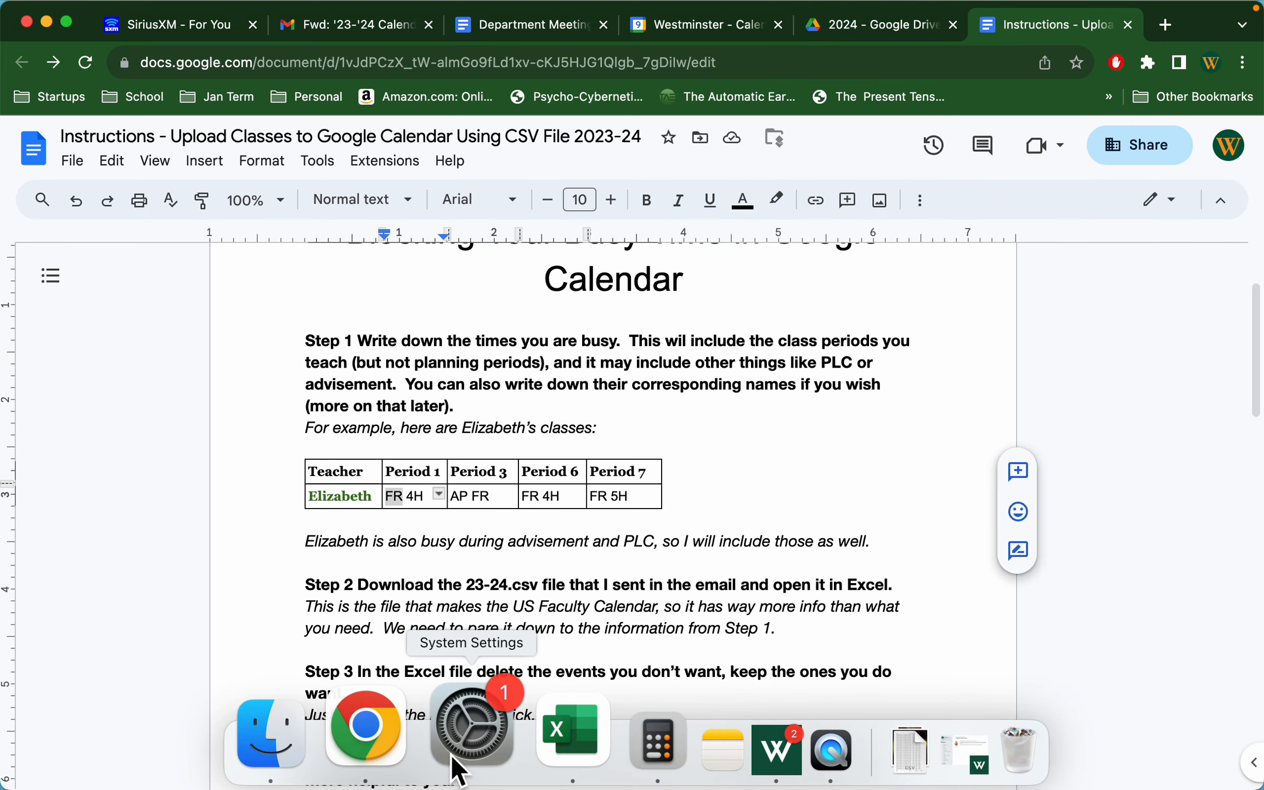
pyautogui.click(519, 741)
pyautogui.click(575, 219)
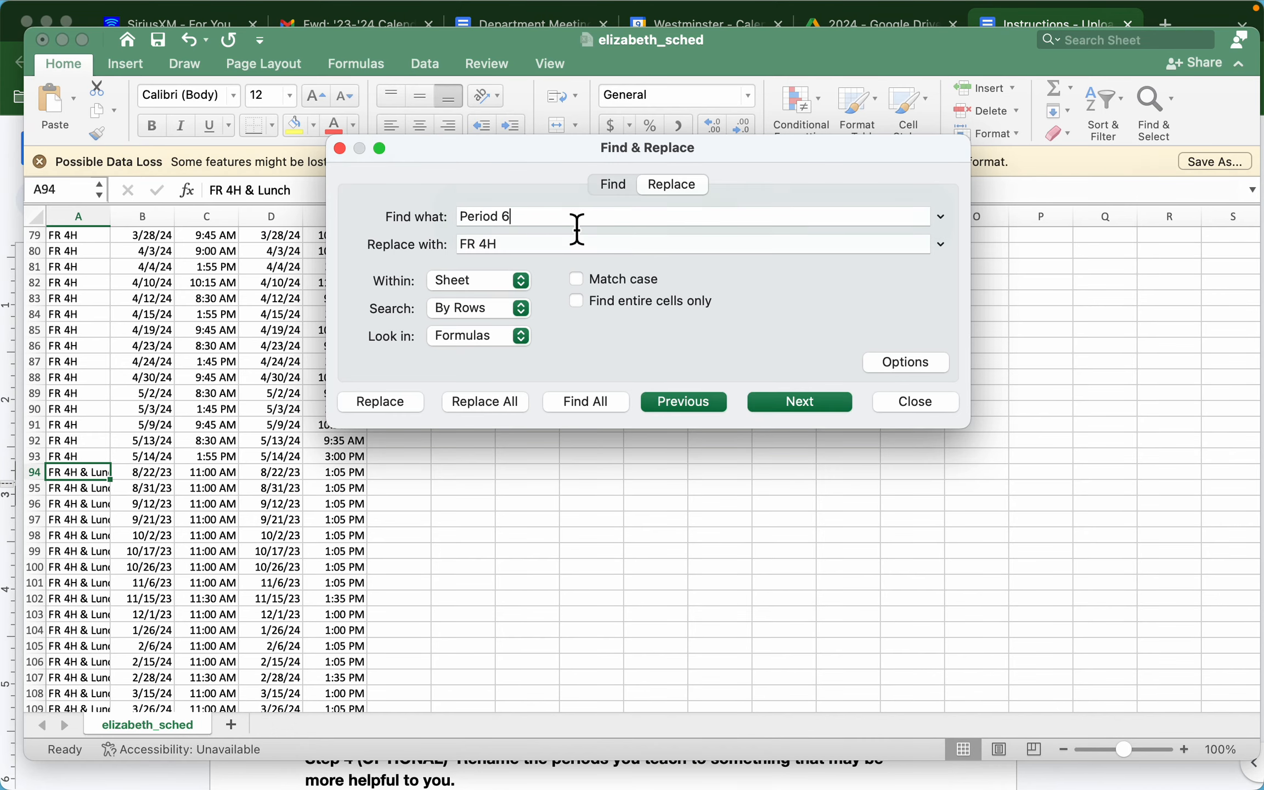
pyautogui.press('BackSpace')
pyautogui.write('7')
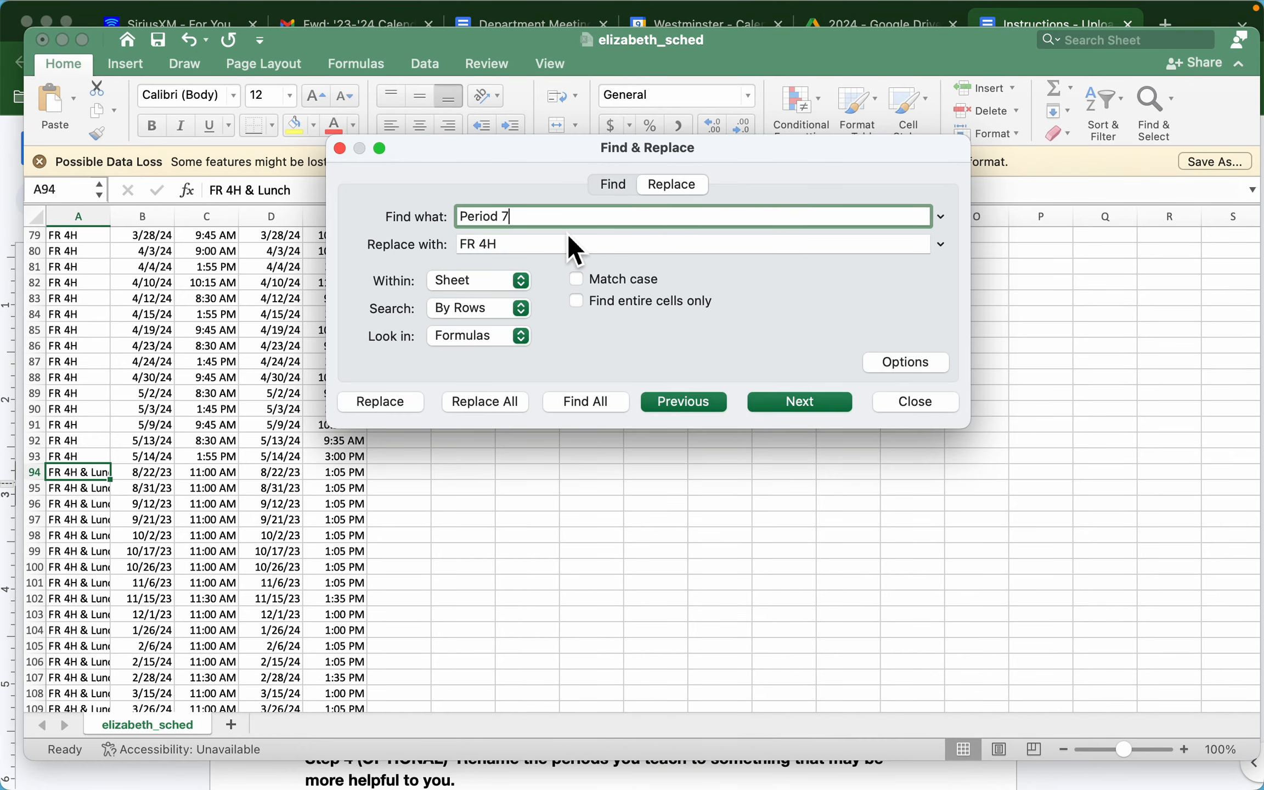
pyautogui.click(570, 247)
pyautogui.press('BackSpace')
pyautogui.press('BackSpace')
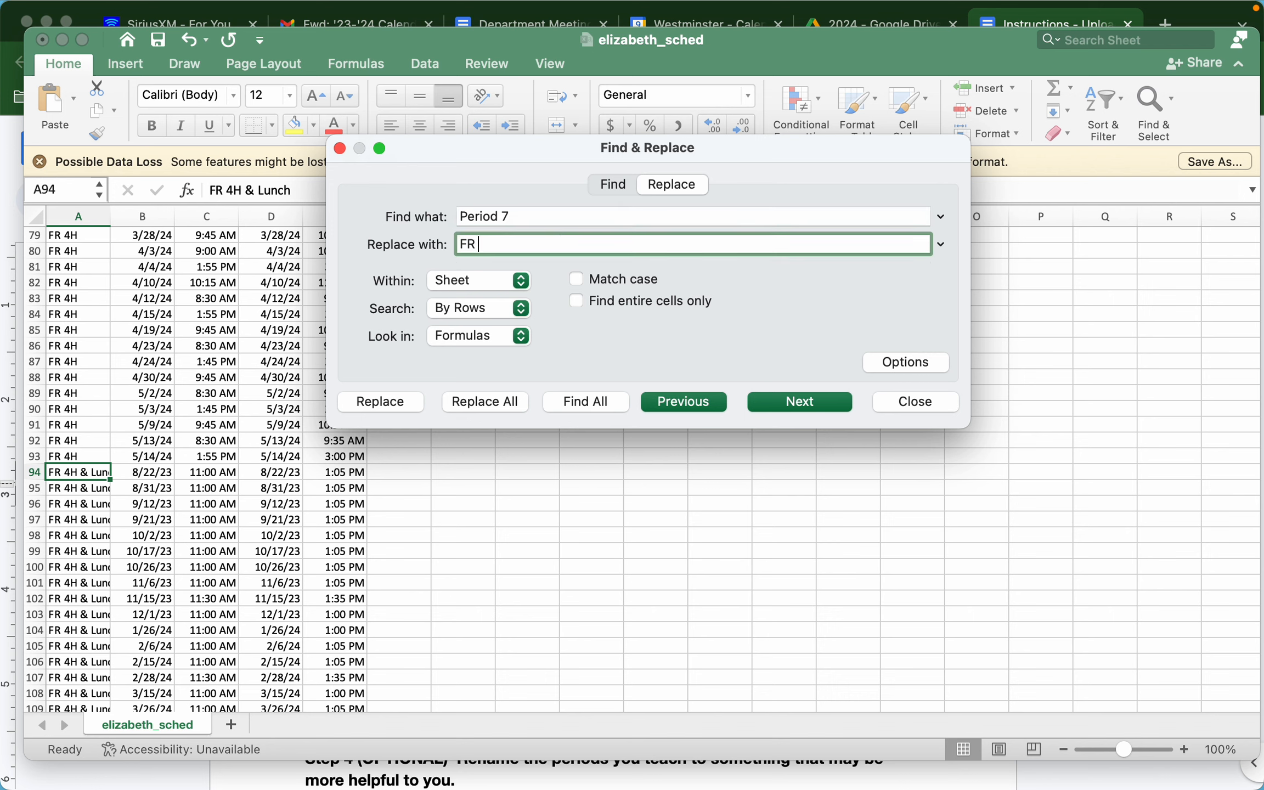
pyautogui.write('5H')
pyautogui.click(493, 400)
pyautogui.click(653, 321)
pyautogui.click(925, 402)
# - Review the renamed class and lunch events in column A from the top of the sheet down to the PLC rows
pyautogui.scroll(10, 110, 366)
pyautogui.scroll(5, 111, 365)
pyautogui.scroll(-2, 110, 365)
pyautogui.scroll(-20, 110, 365)
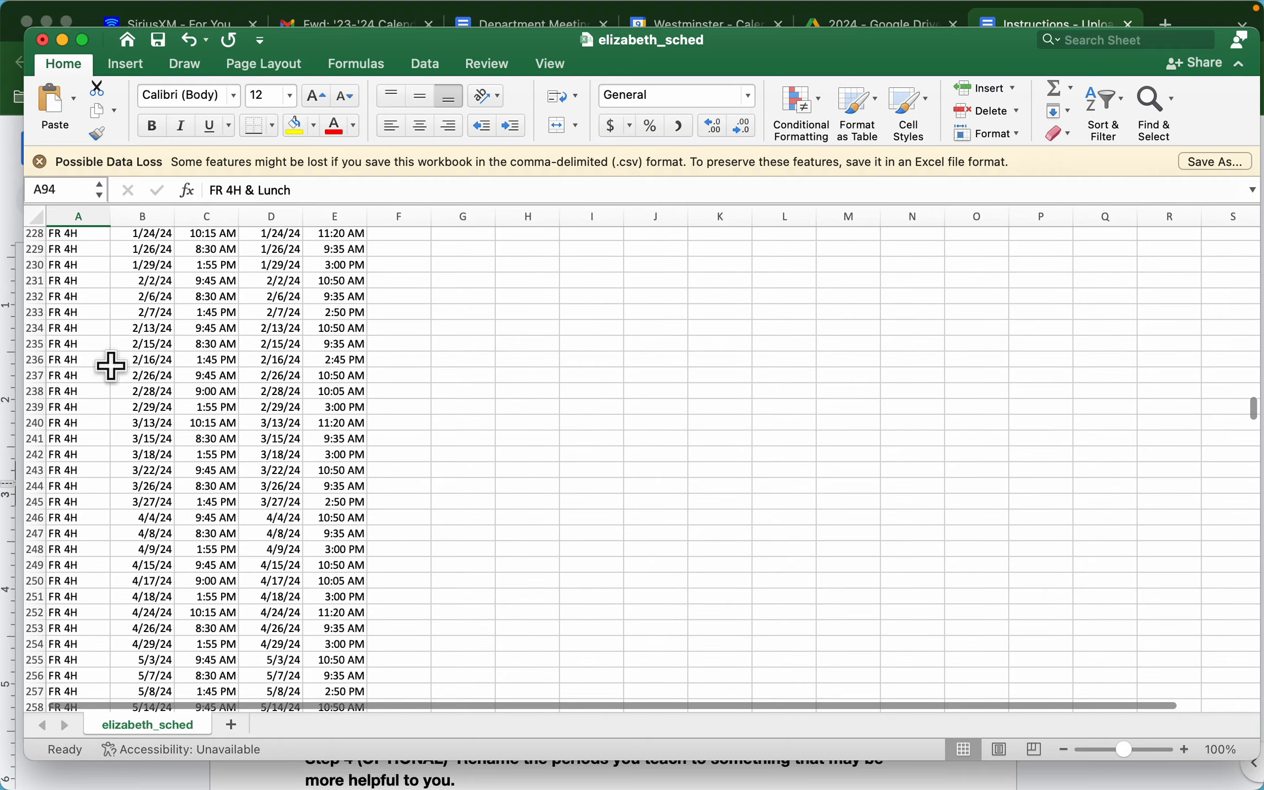
pyautogui.scroll(-8, 110, 366)
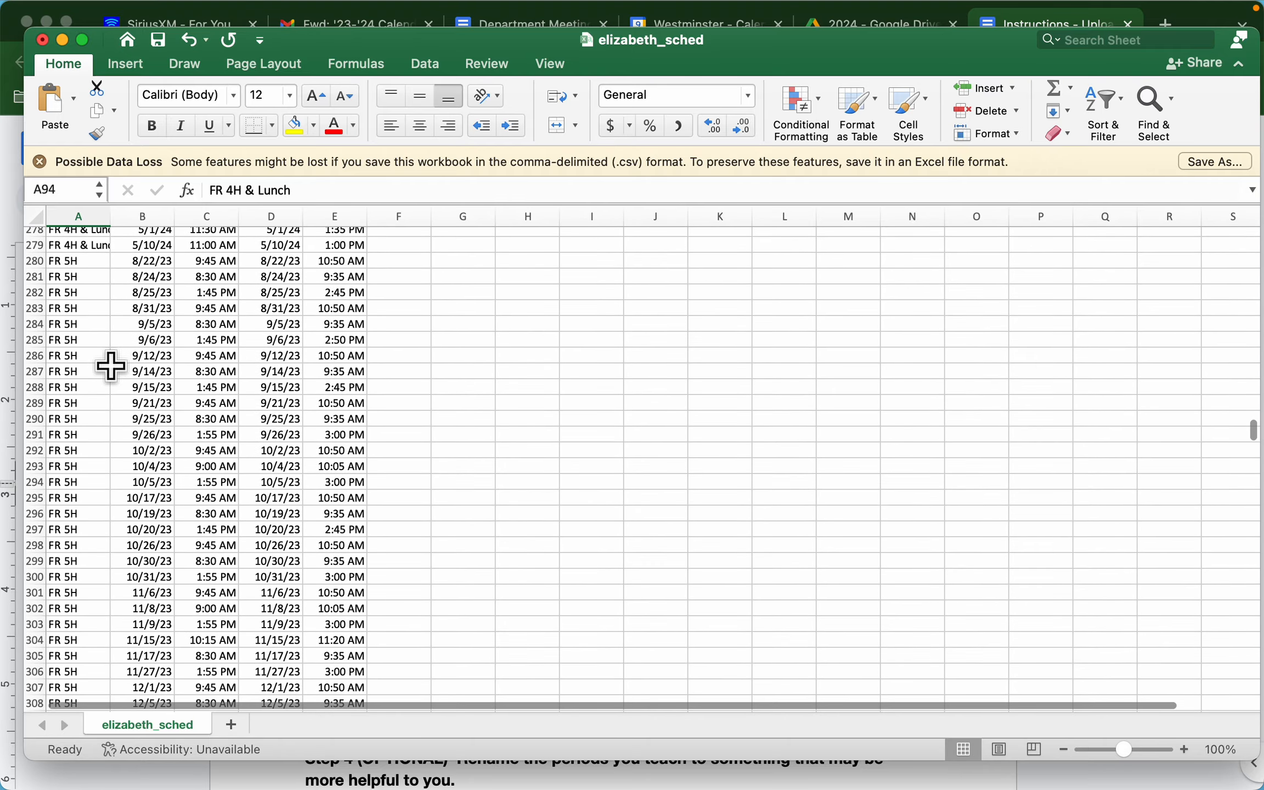
pyautogui.scroll(-14, 110, 365)
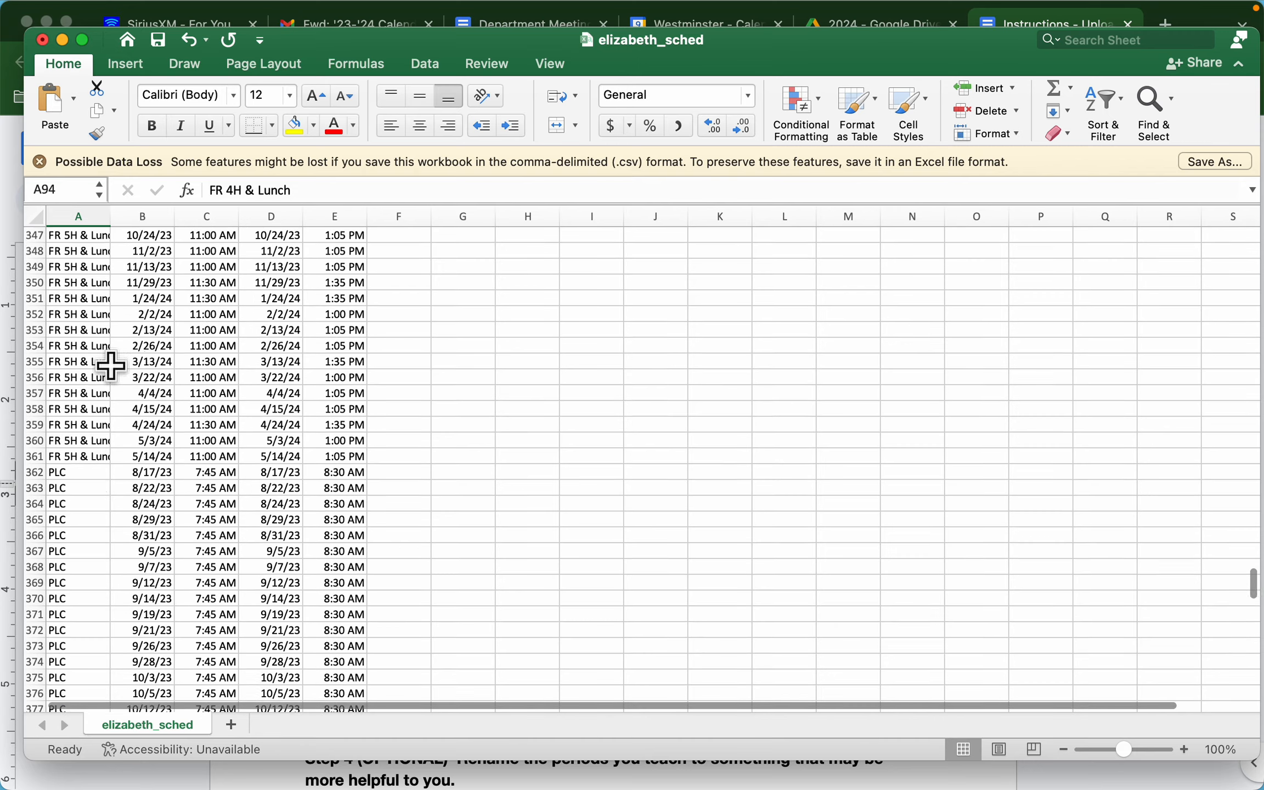